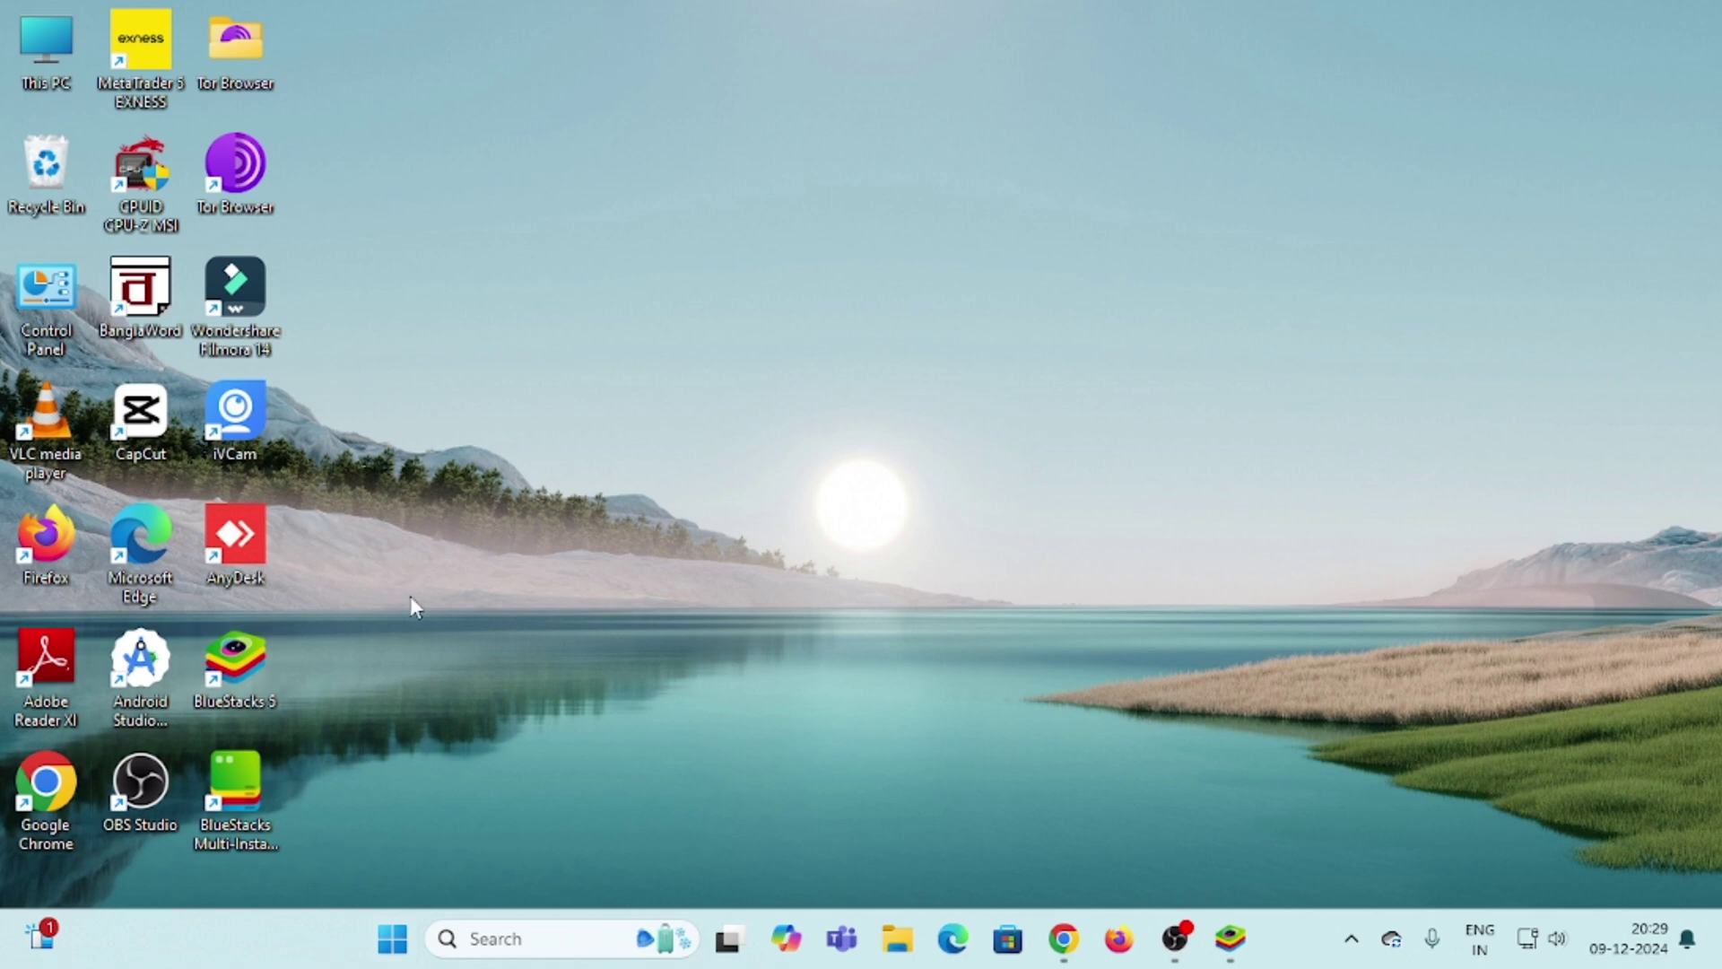
# Step: Launch BlueStacks 5 and show its home screen in a maximized window
pyautogui.doubleClick(240, 689)
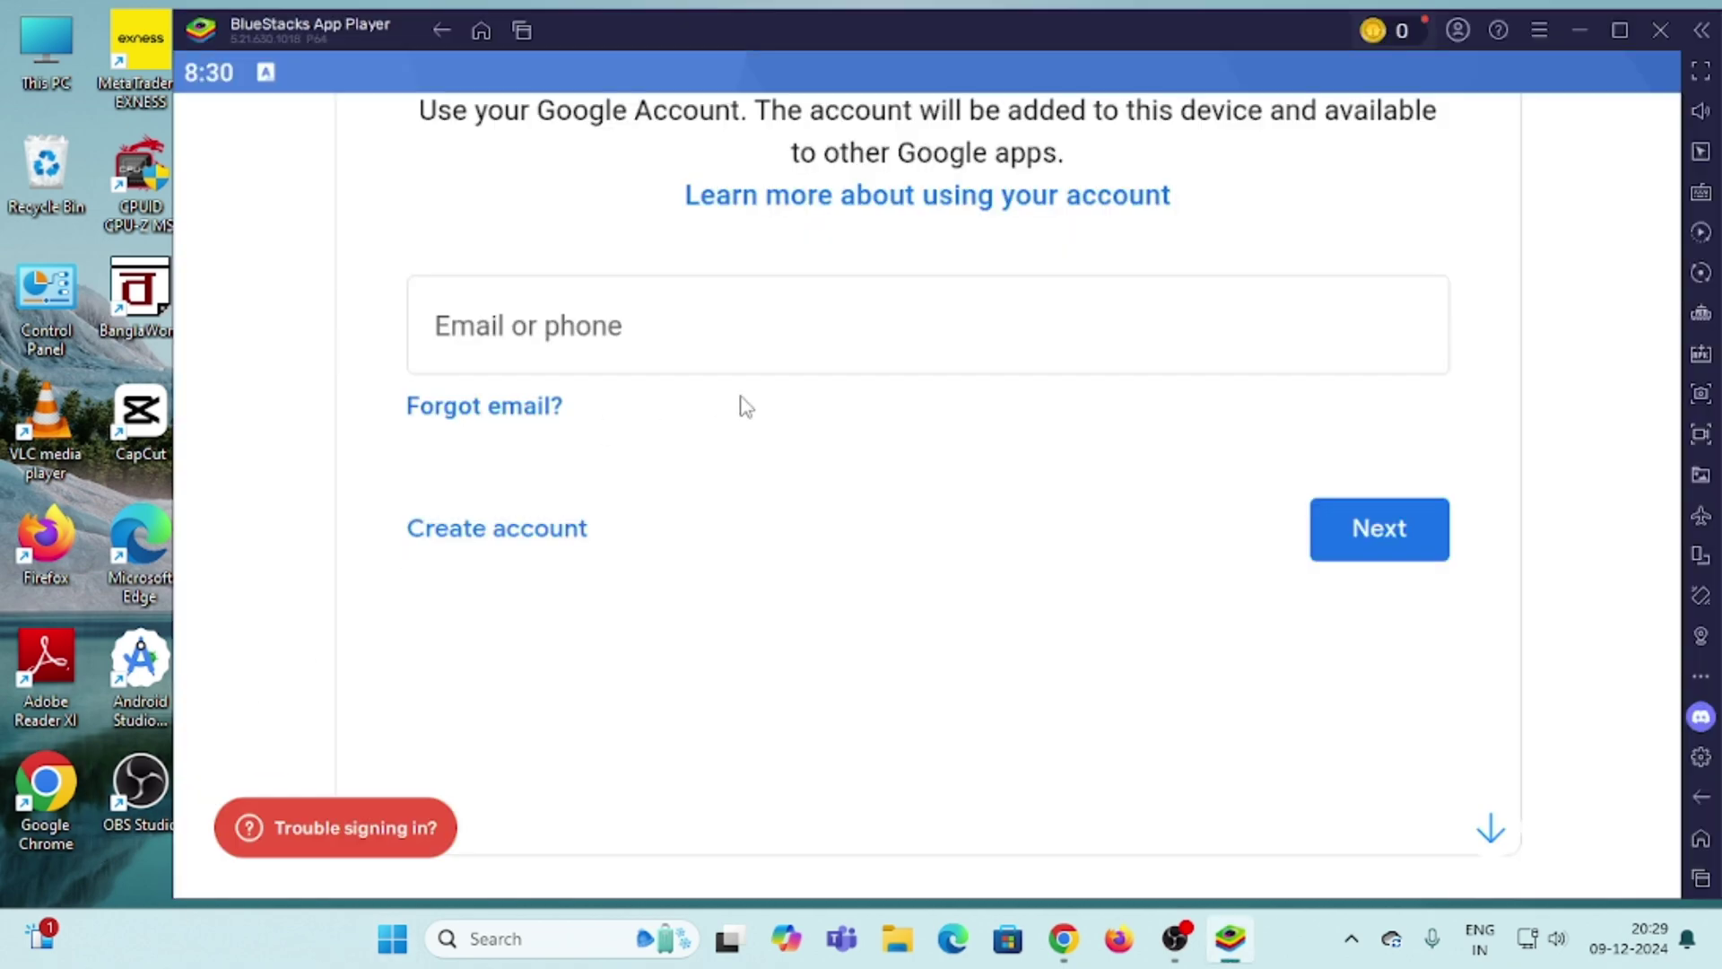
pyautogui.click(479, 31)
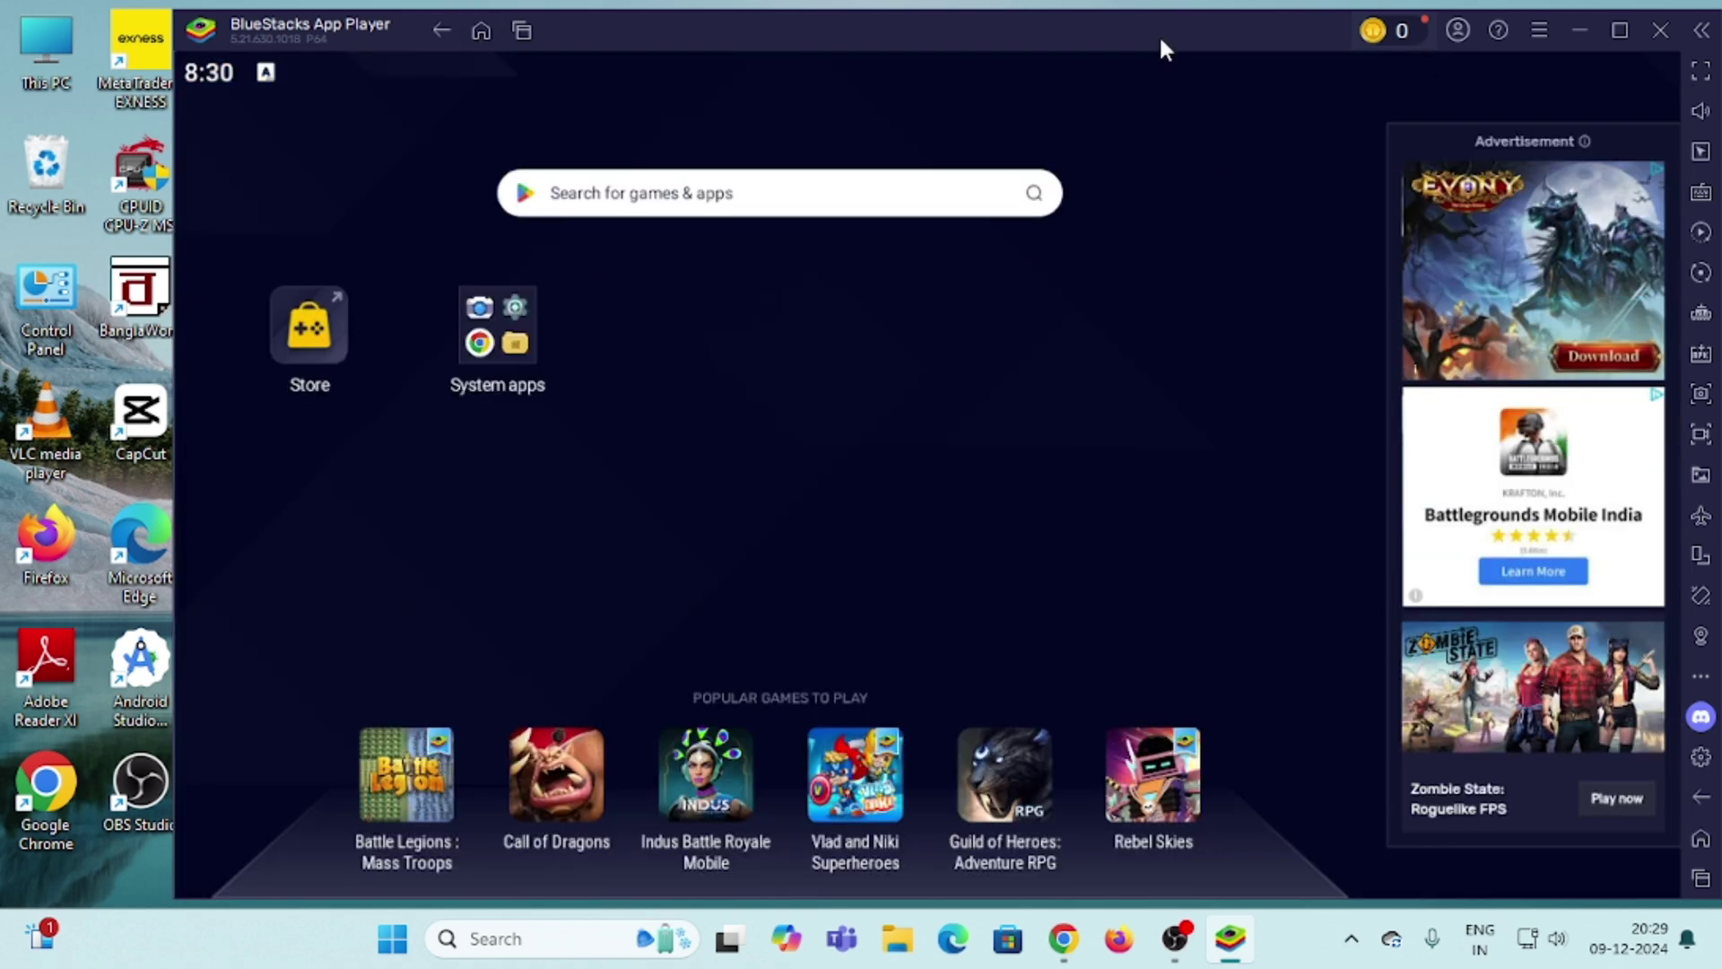
pyautogui.moveTo(1161, 39); pyautogui.dragTo(1021, 23)
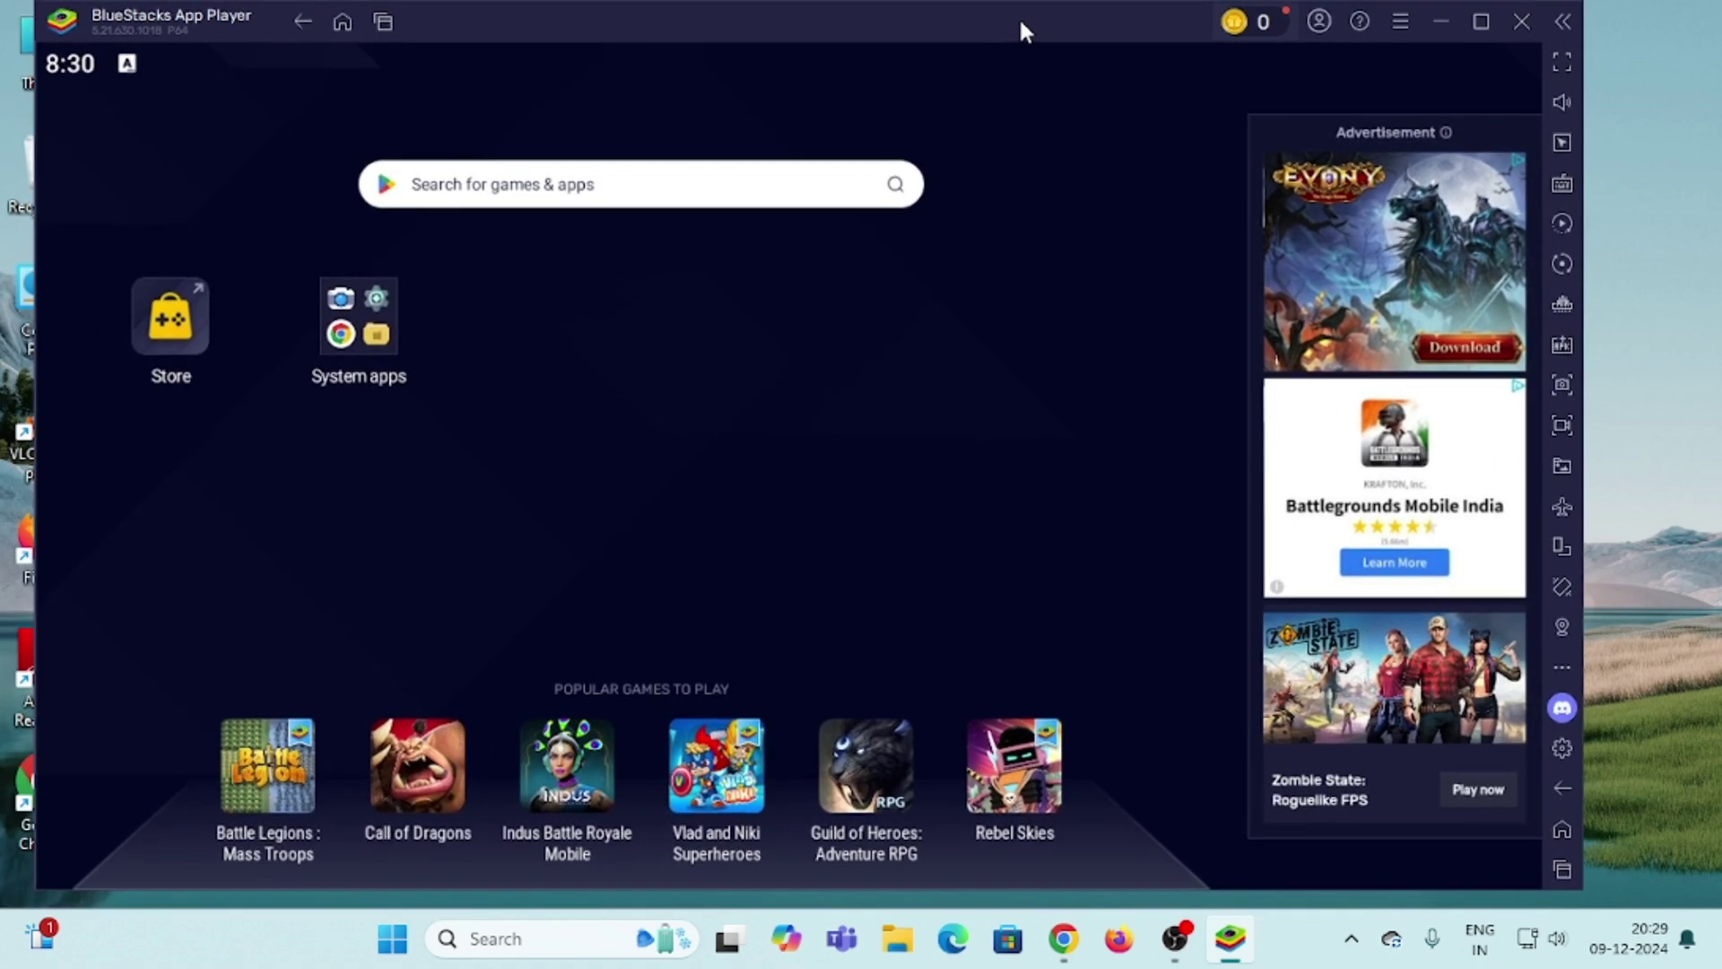
pyautogui.click(1470, 18)
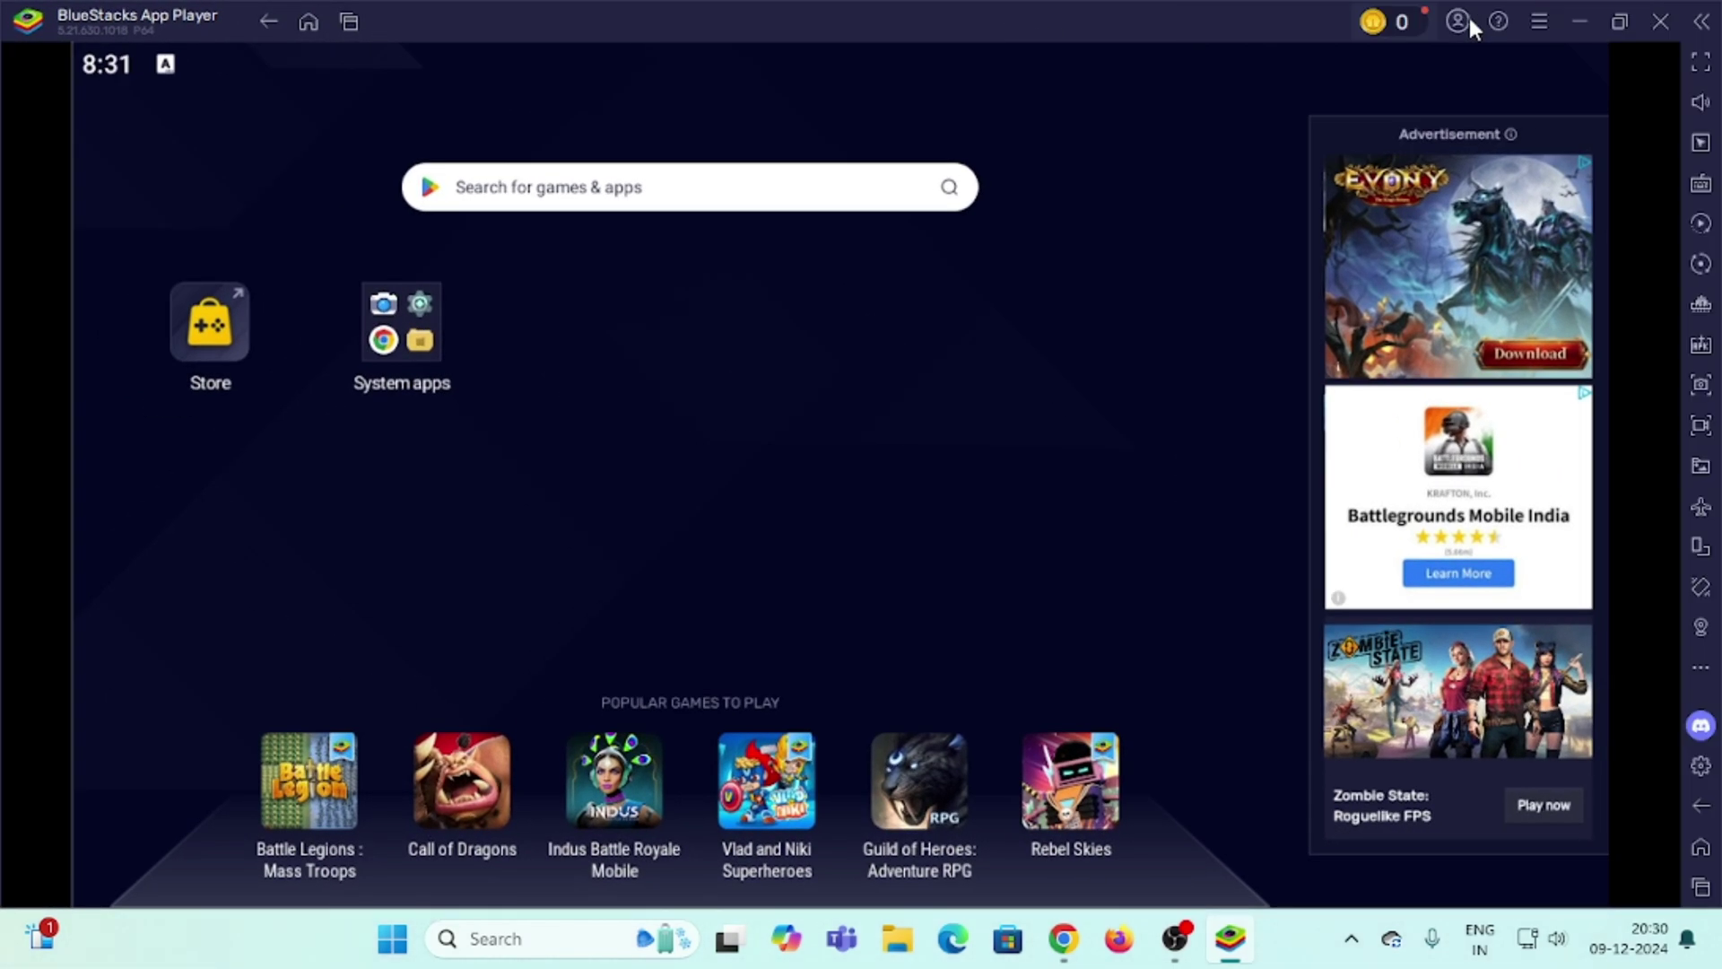
# Step: Open the Android Settings from the system apps and review the list of installed apps
pyautogui.click(414, 303)
pyautogui.click(714, 459)
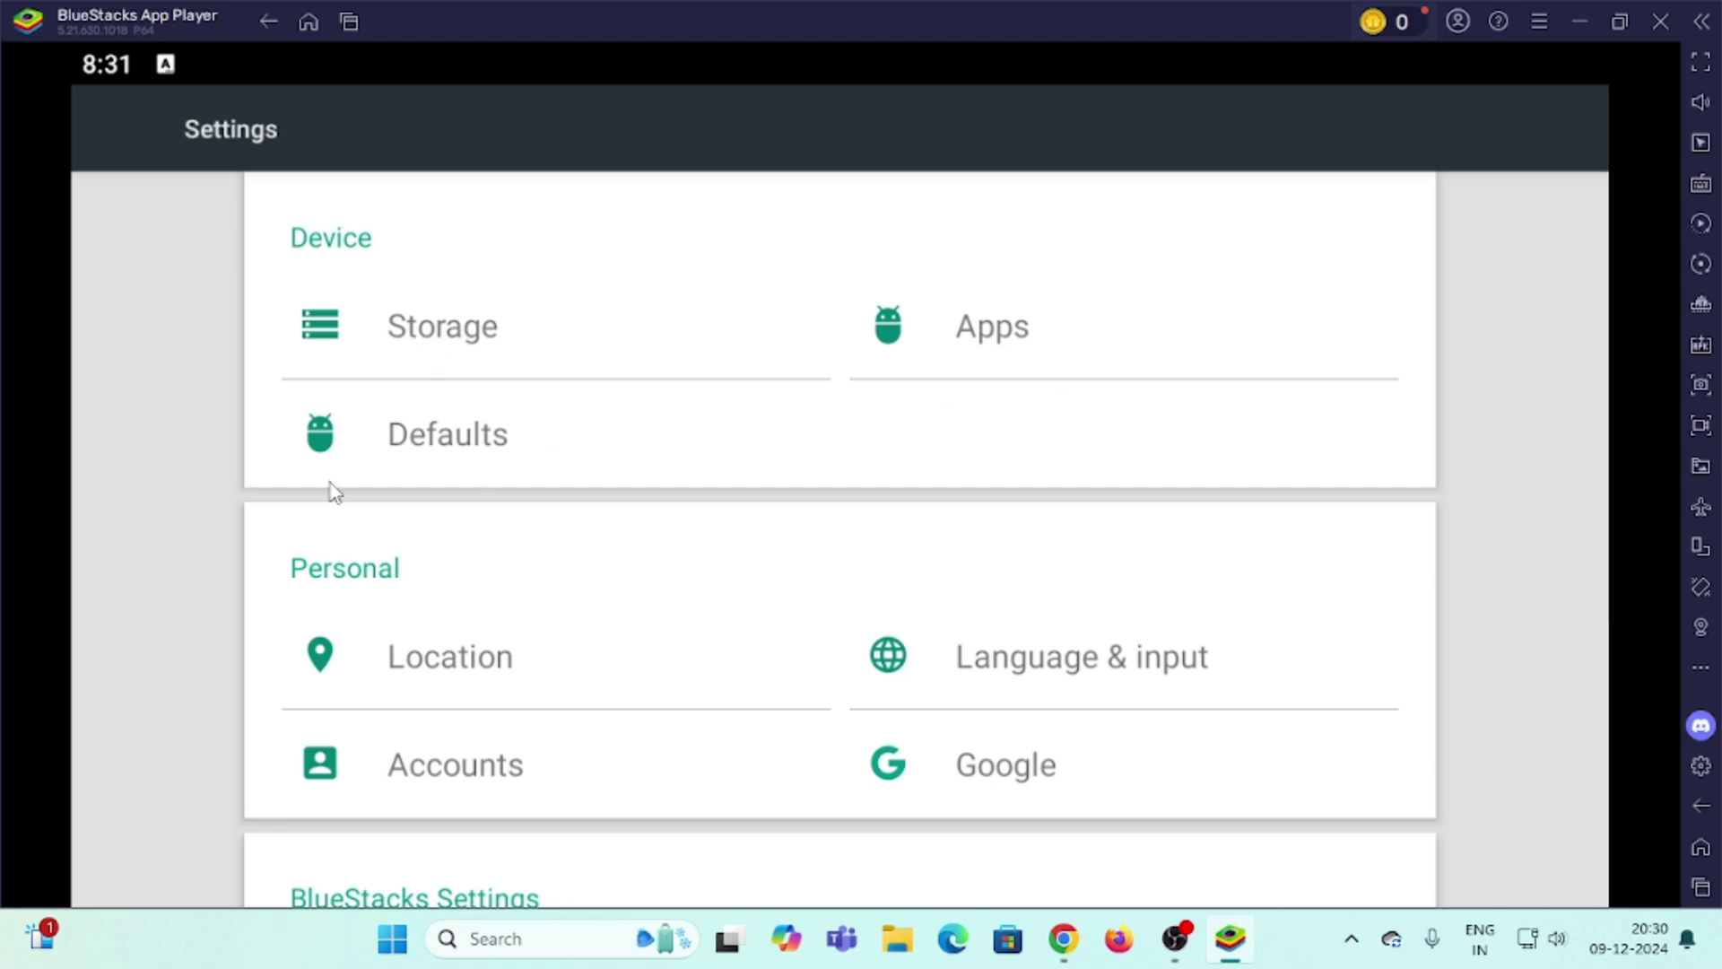
pyautogui.click(1001, 338)
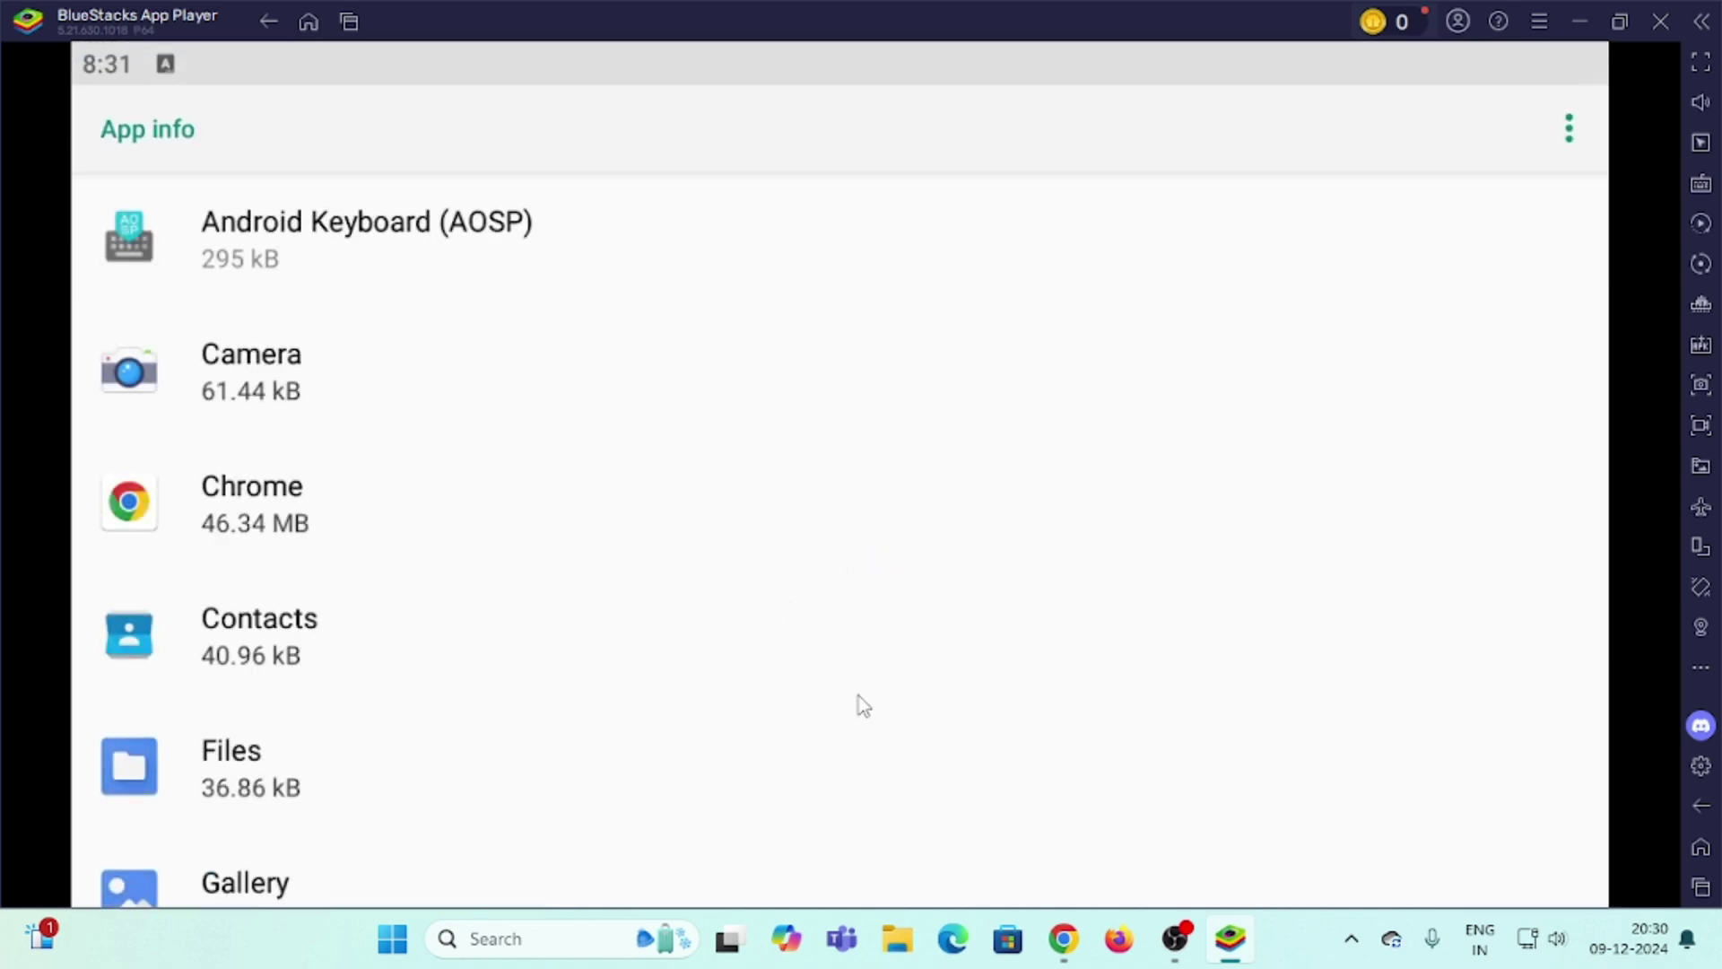
pyautogui.scroll(-10, 269, 437)
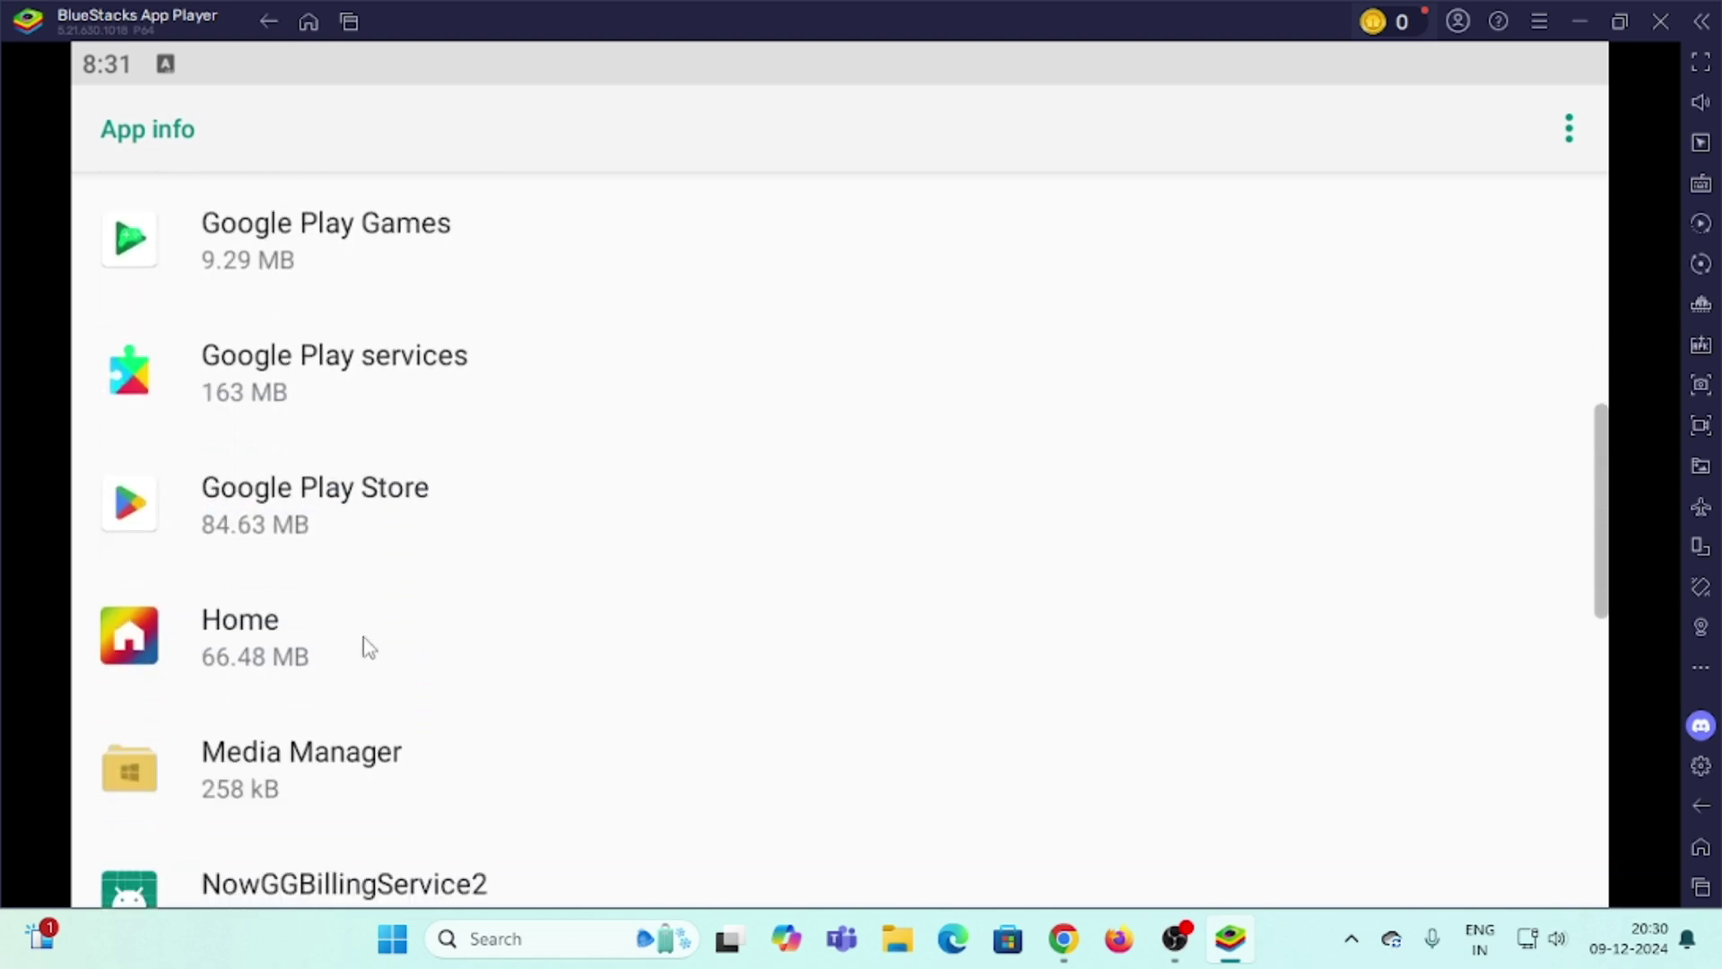
pyautogui.scroll(-4, 368, 646)
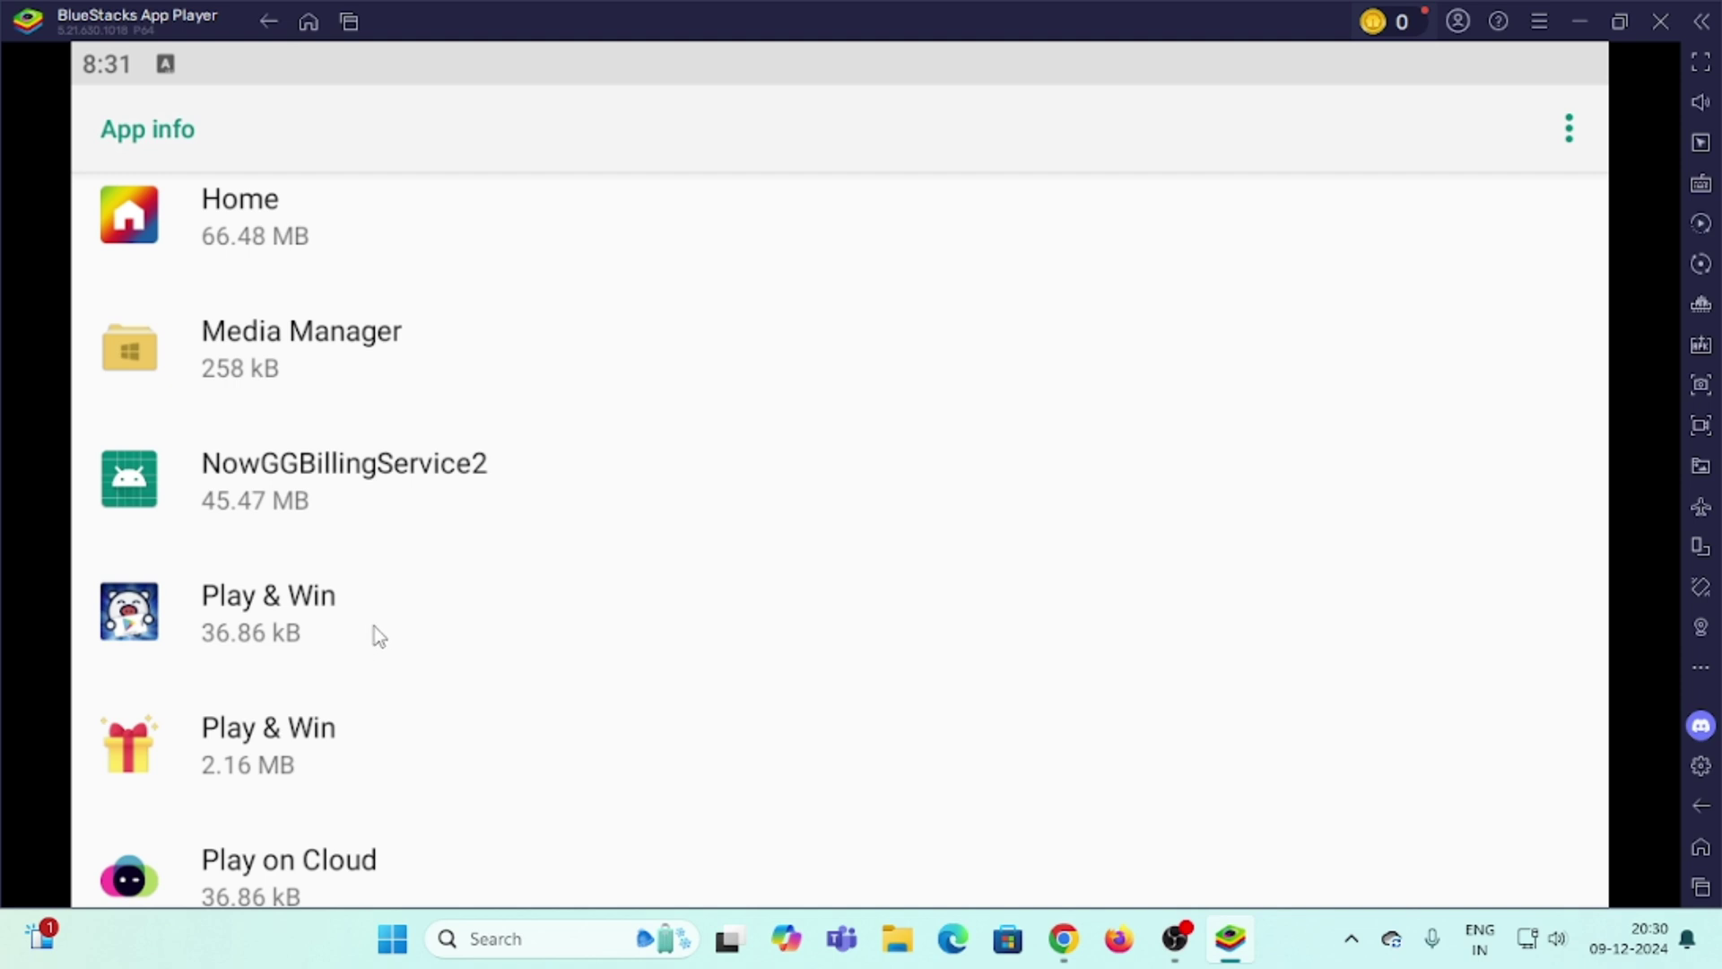
pyautogui.scroll(1, 373, 639)
pyautogui.scroll(6, 373, 592)
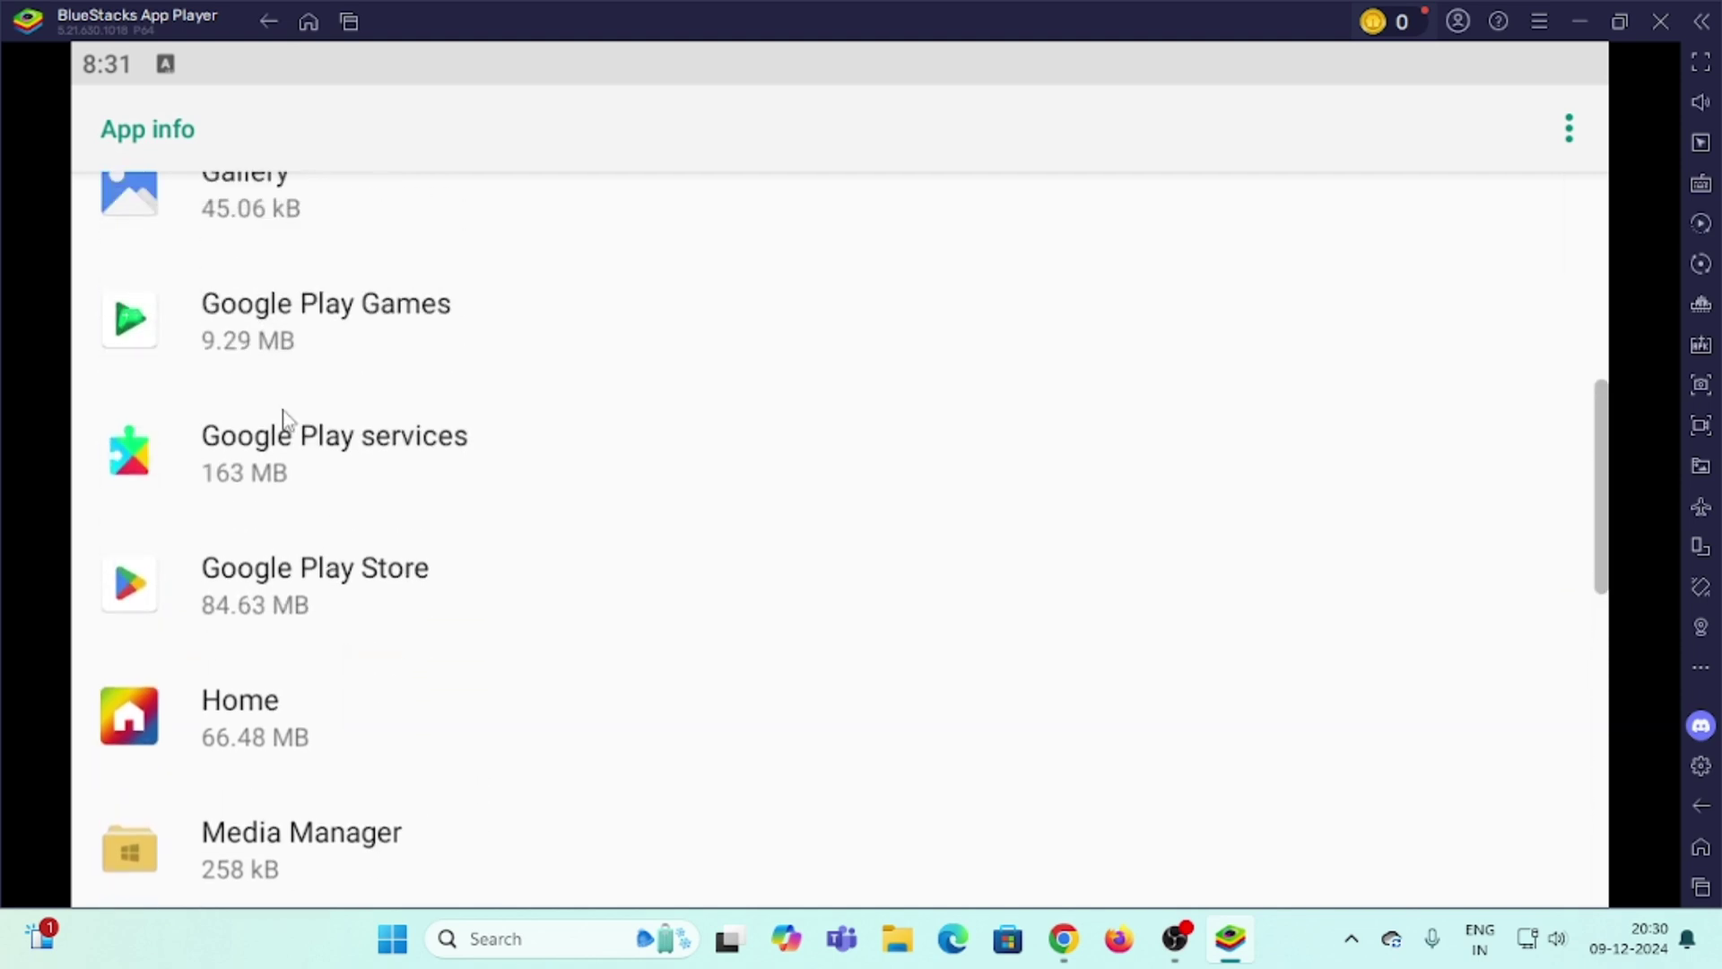
pyautogui.click(267, 21)
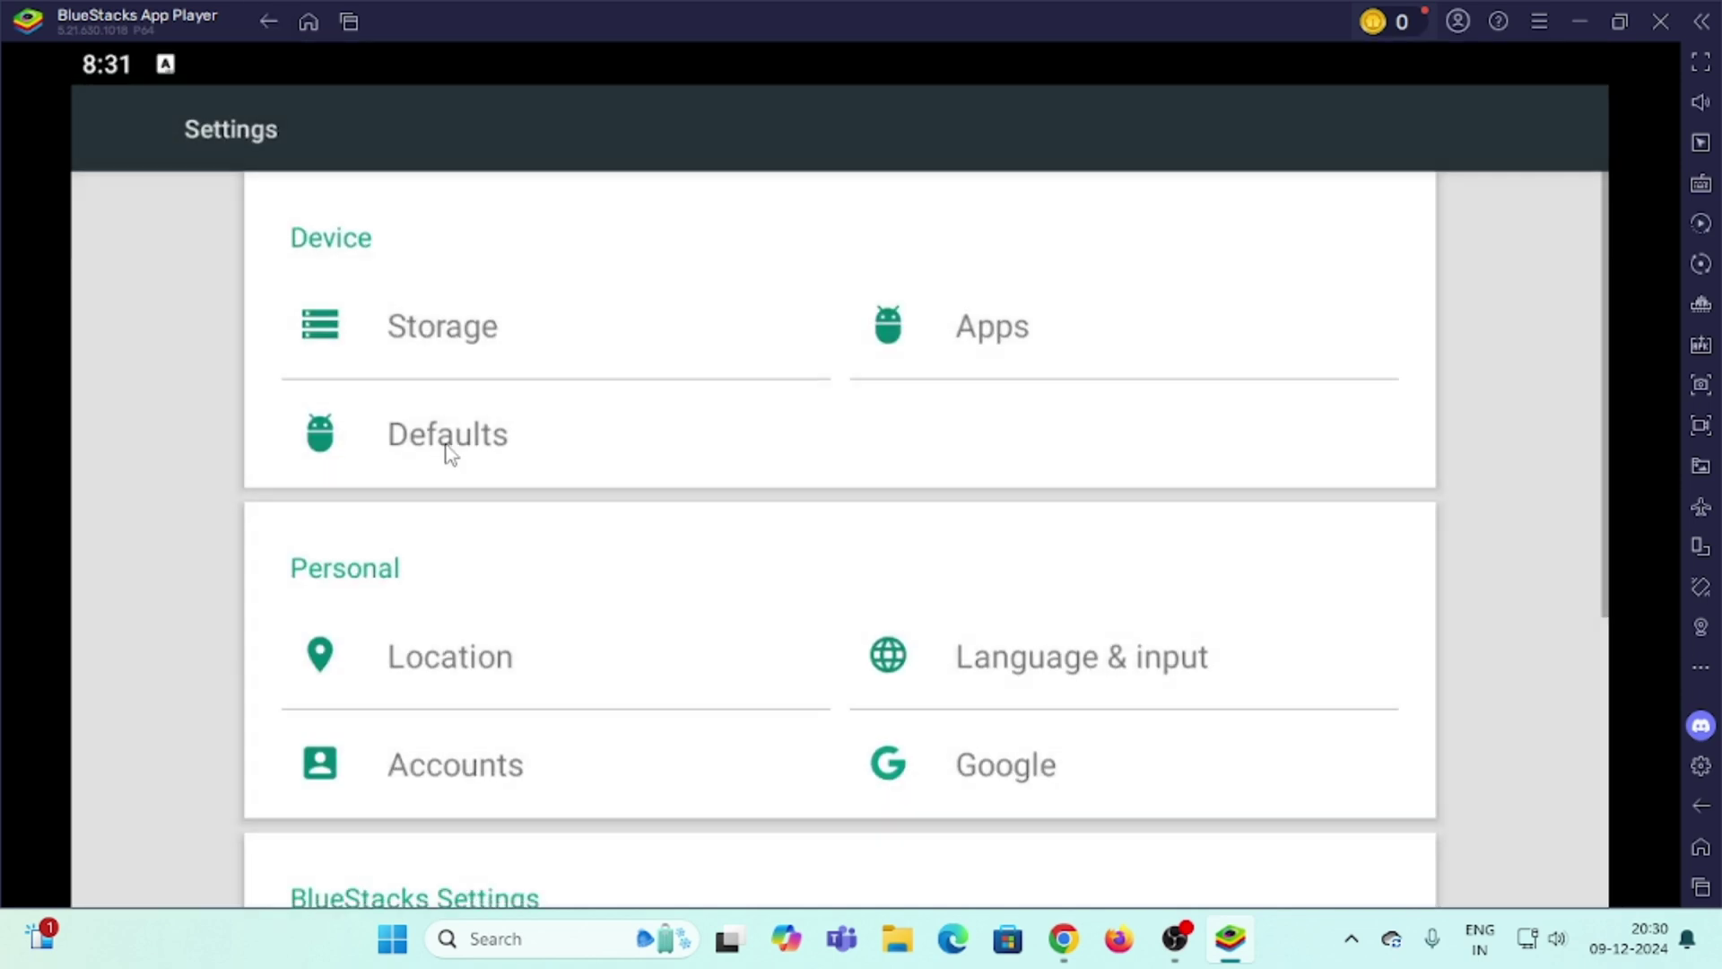
# Step: Review the Language & input settings and return to the main settings page
pyautogui.click(1018, 682)
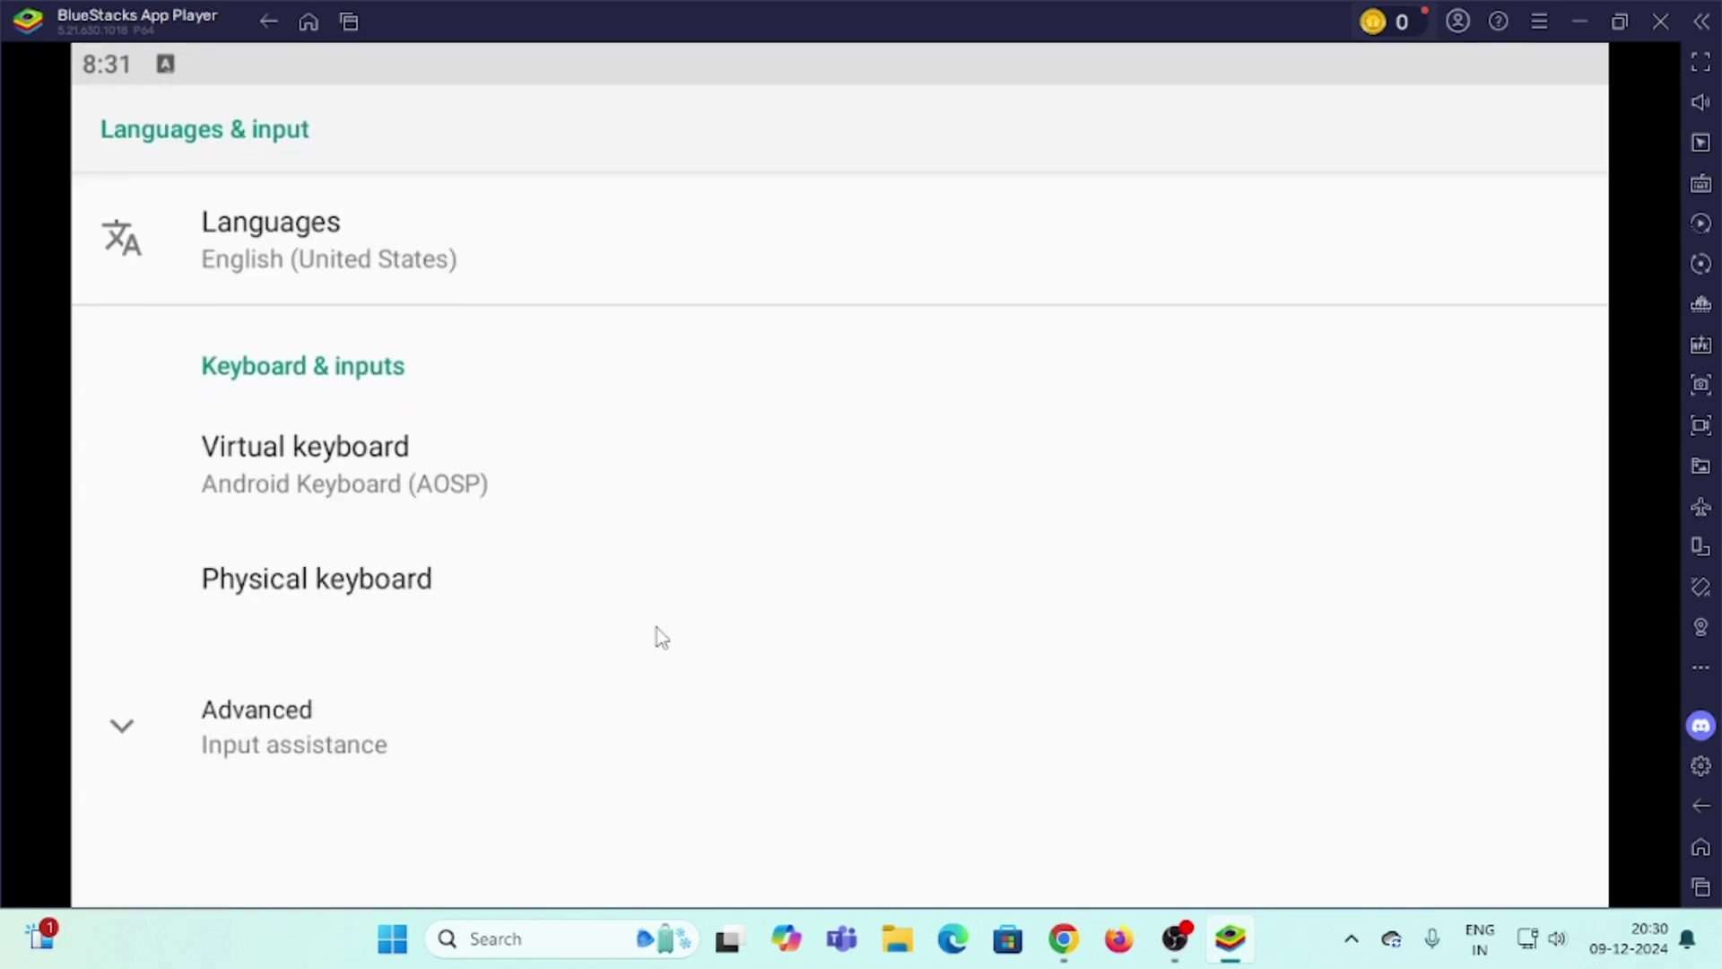
pyautogui.scroll(-2, 503, 552)
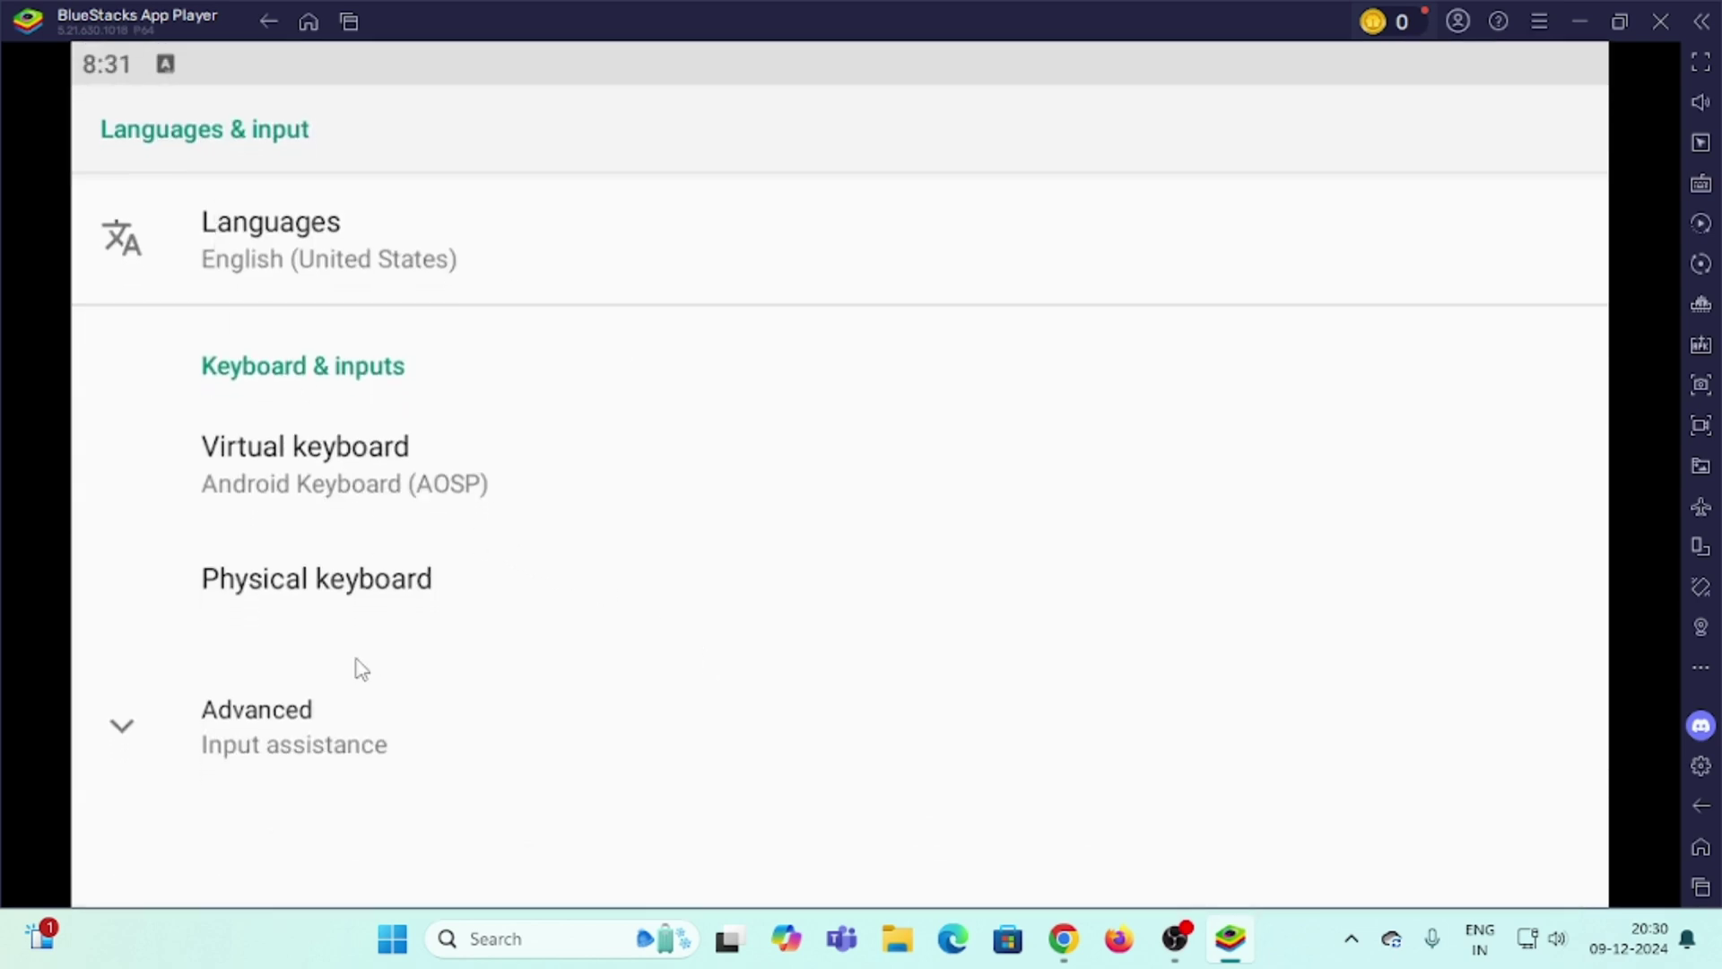
pyautogui.scroll(-1, 123, 192)
pyautogui.click(268, 22)
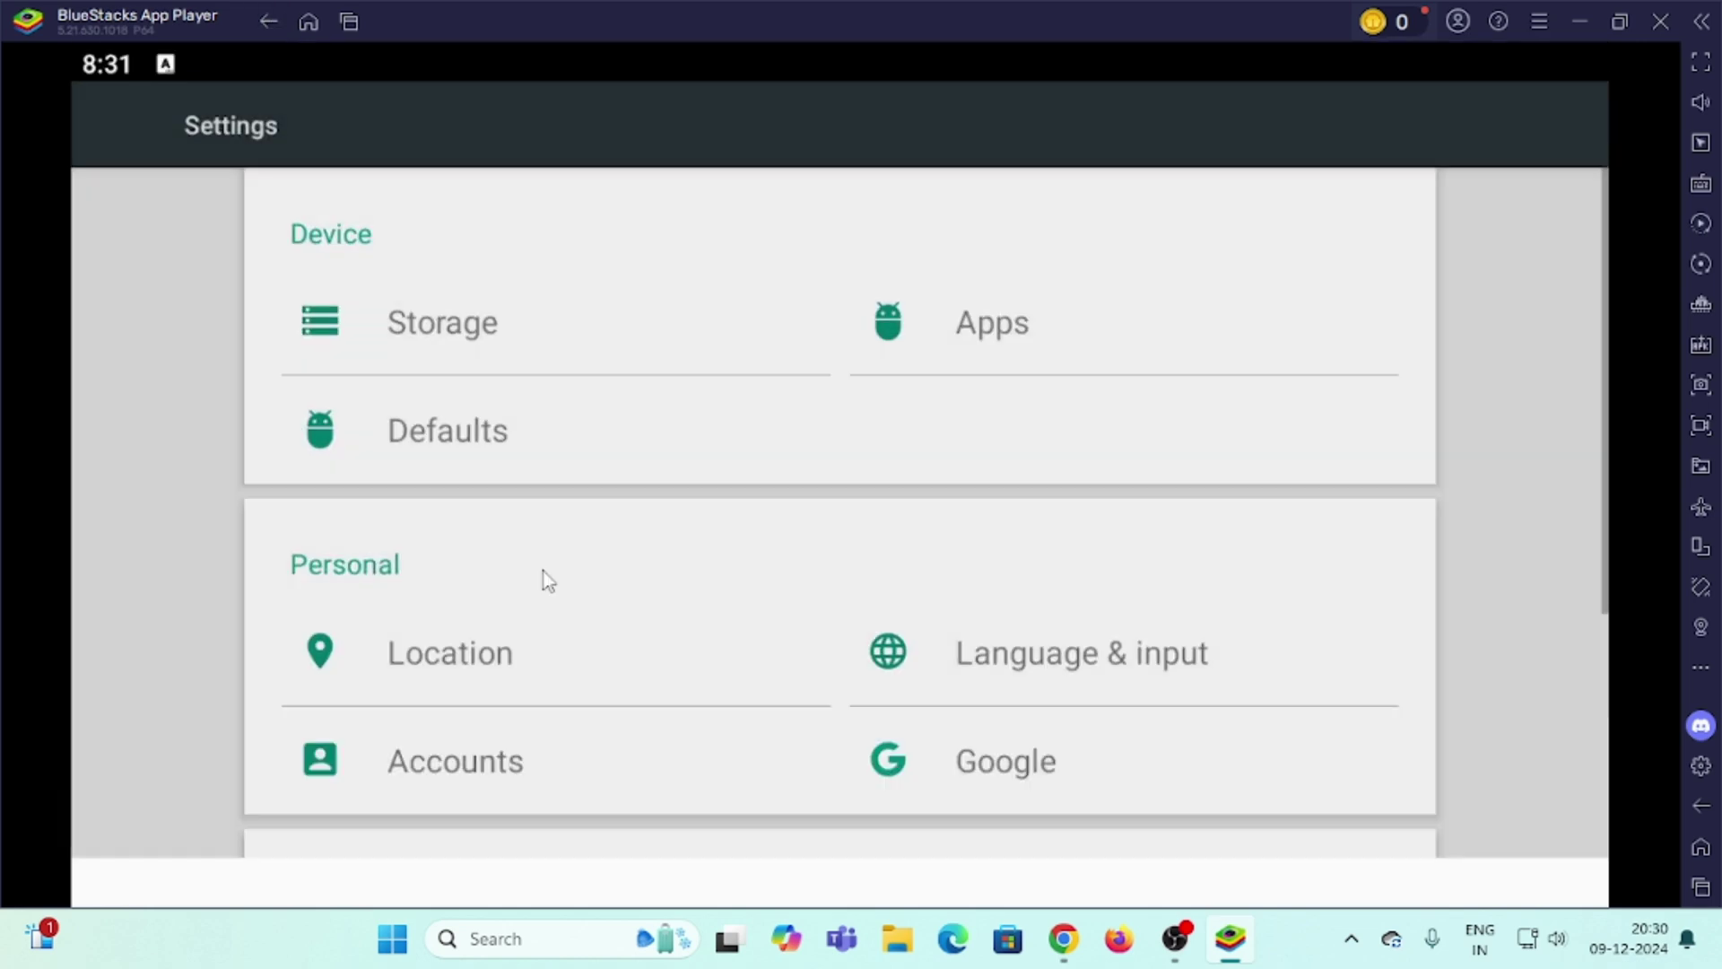
# Step: Examine the keyboard and language choices under Select IME, including the Baidu input setup page
pyautogui.scroll(-3, 596, 617)
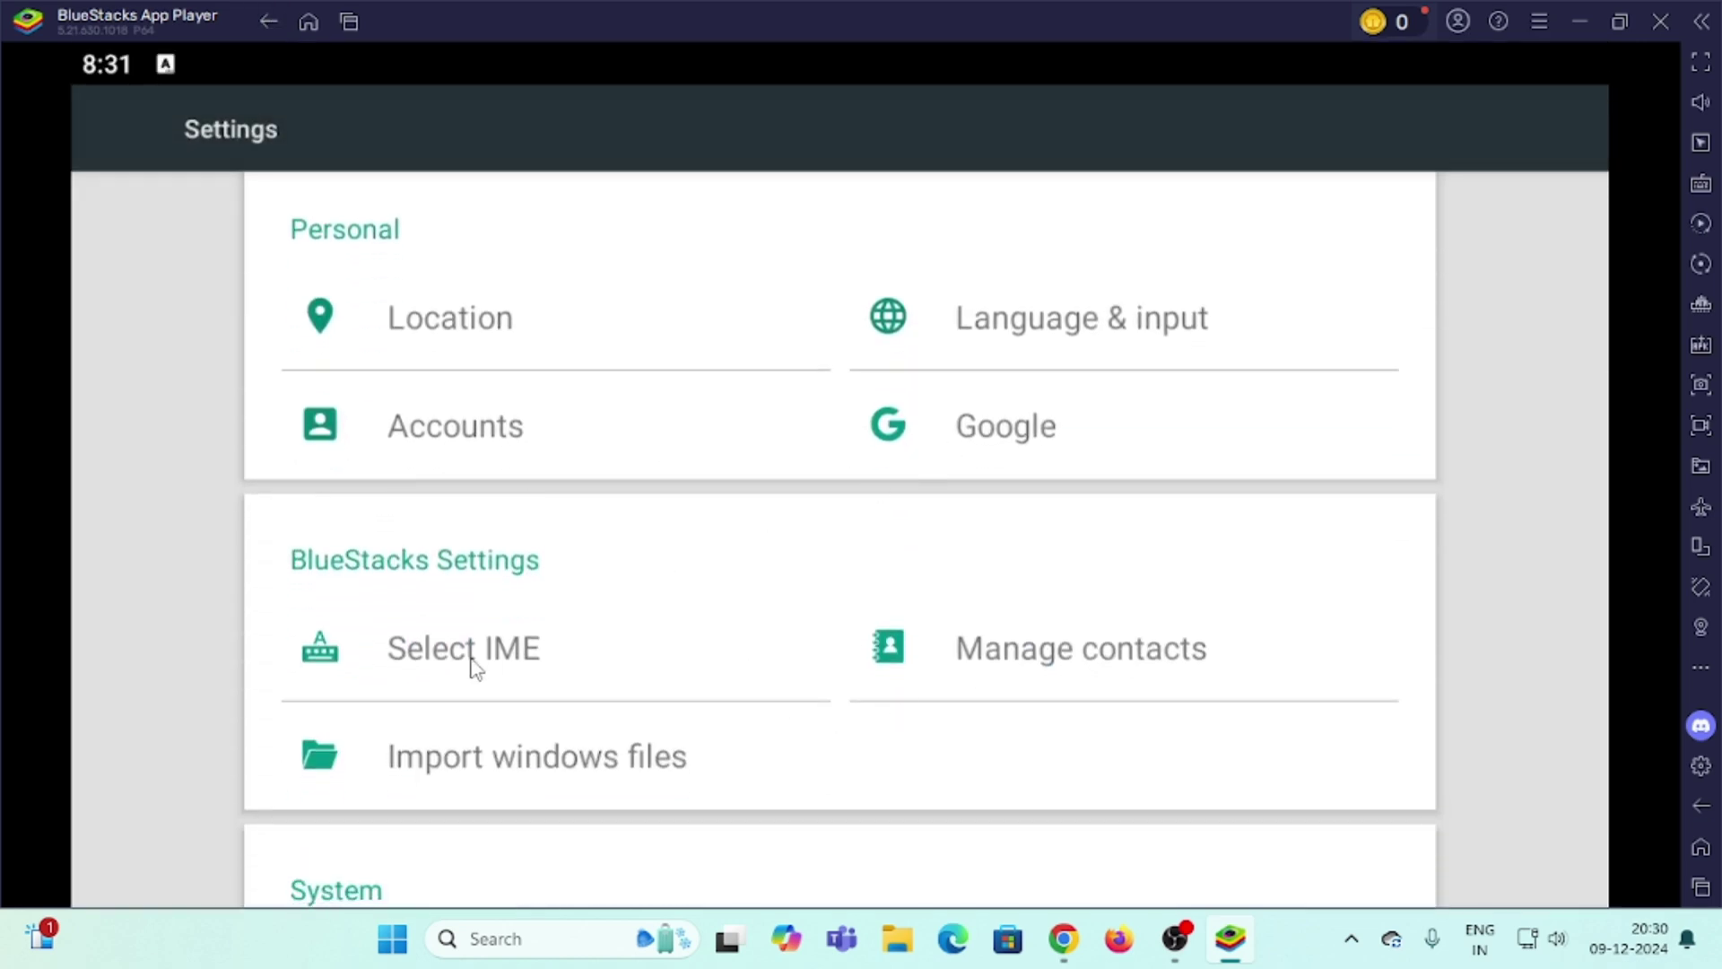
pyautogui.scroll(-2, 471, 669)
pyautogui.click(460, 524)
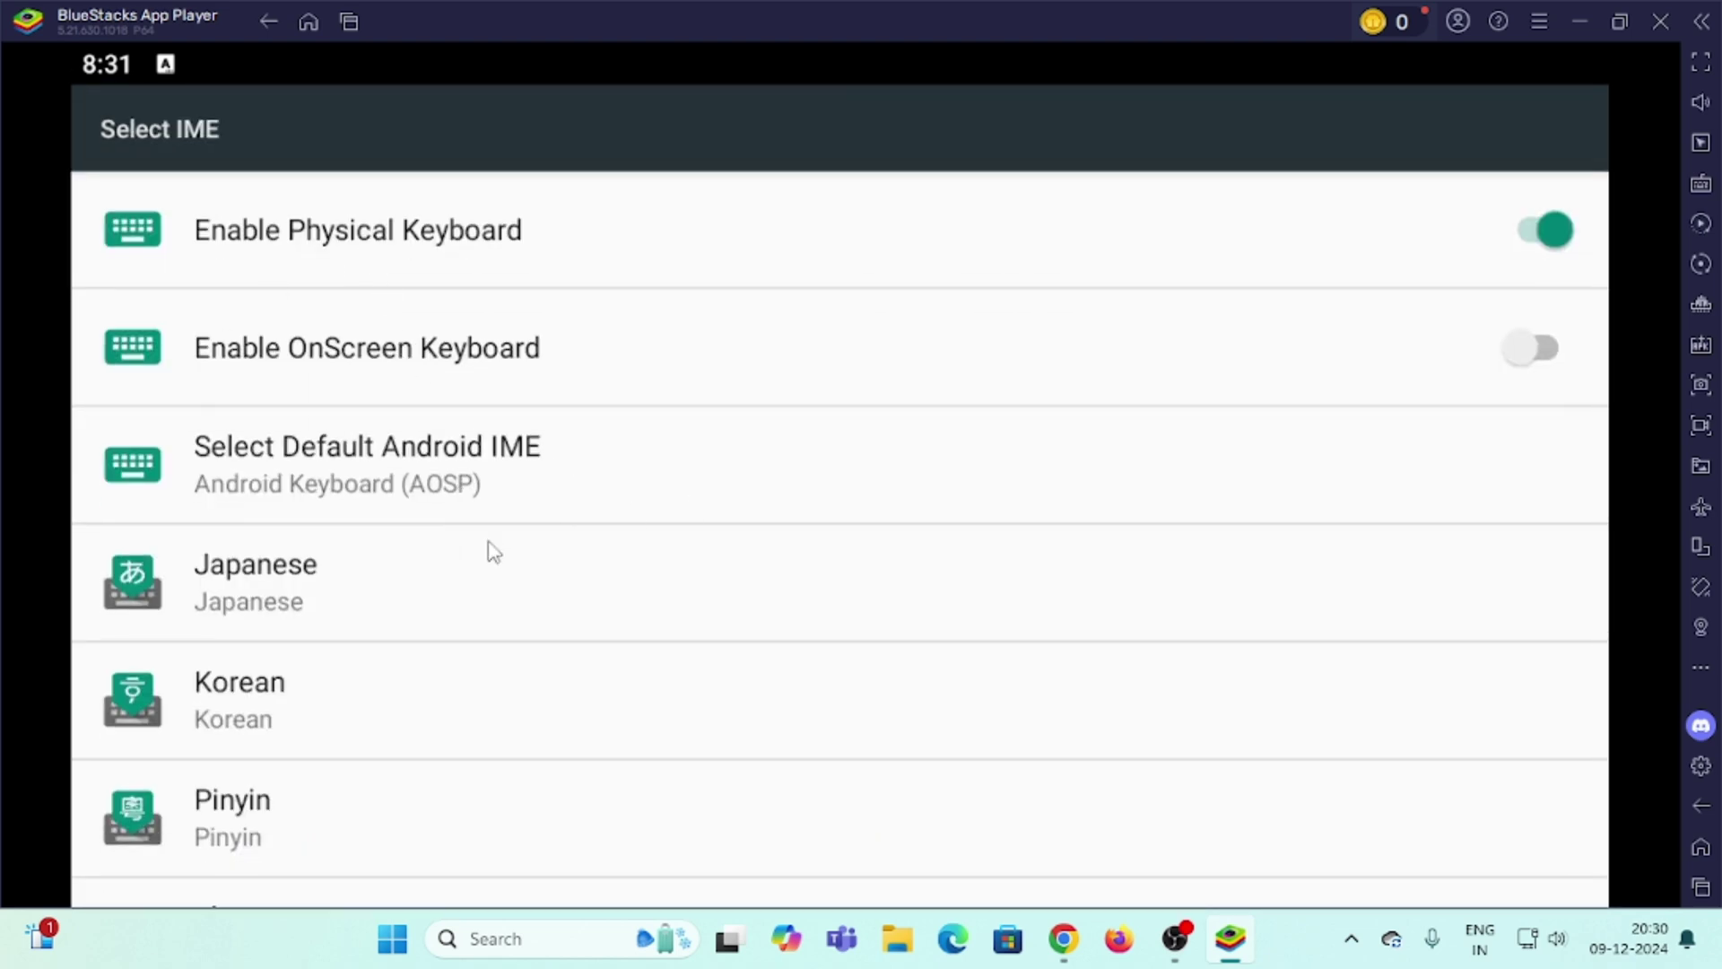
pyautogui.scroll(-5, 493, 552)
pyautogui.scroll(5, 489, 550)
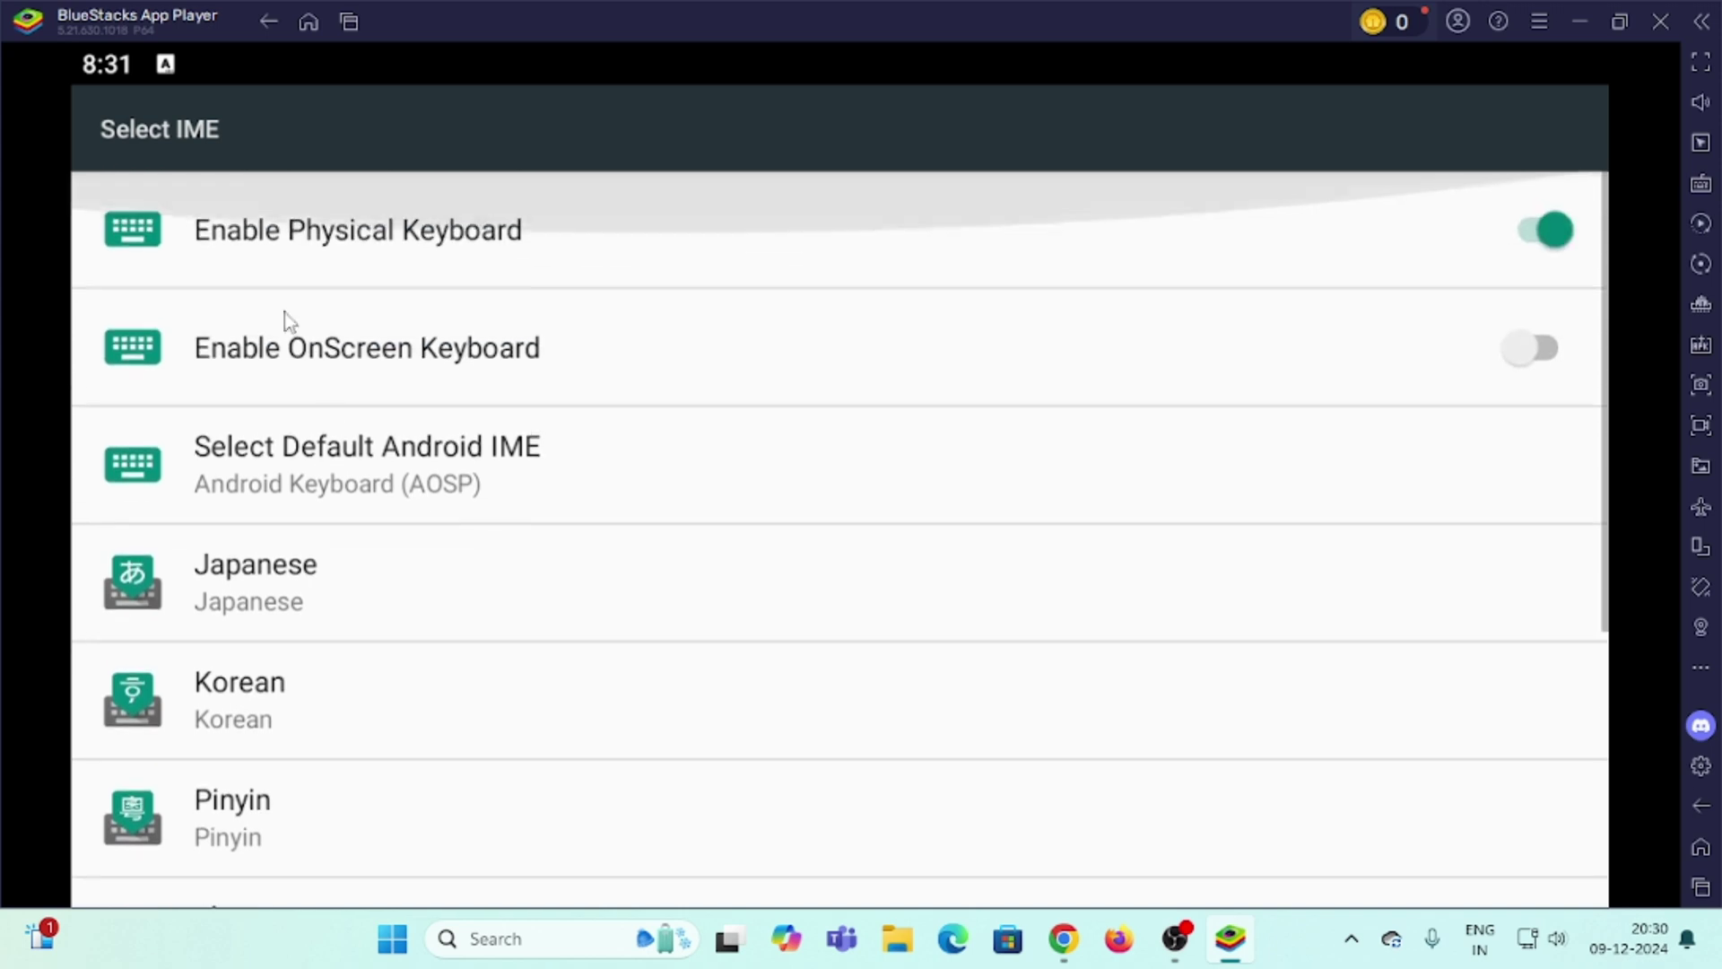
pyautogui.scroll(-5, 494, 686)
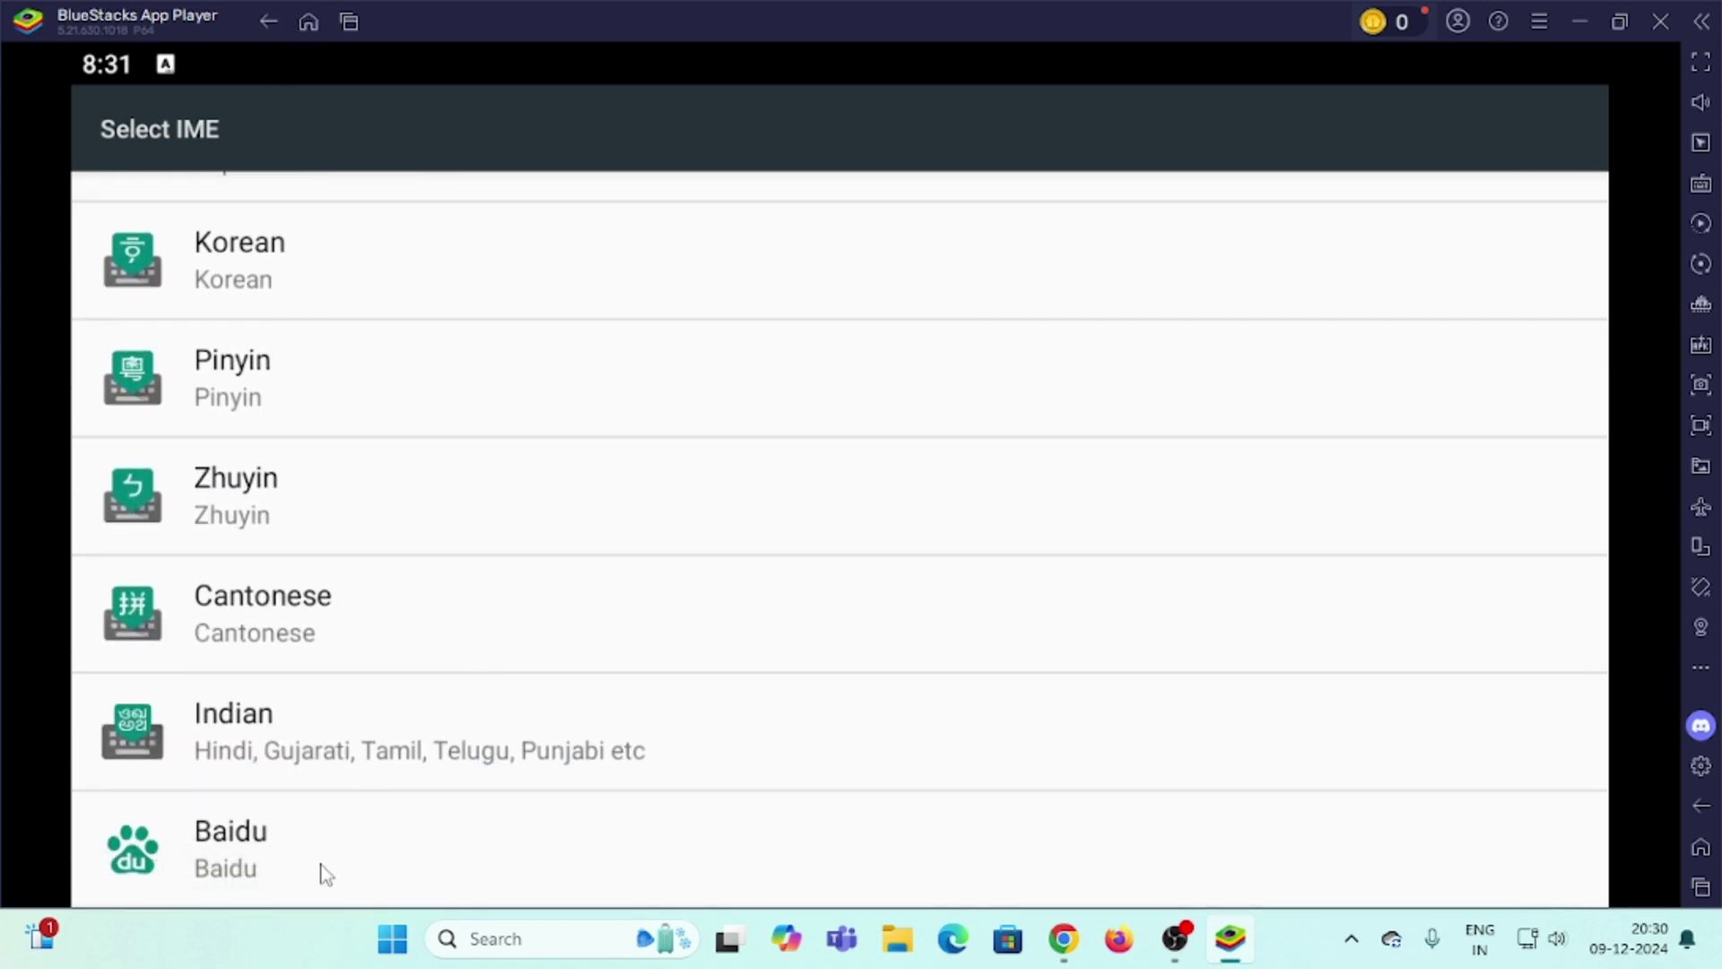
pyautogui.click(246, 858)
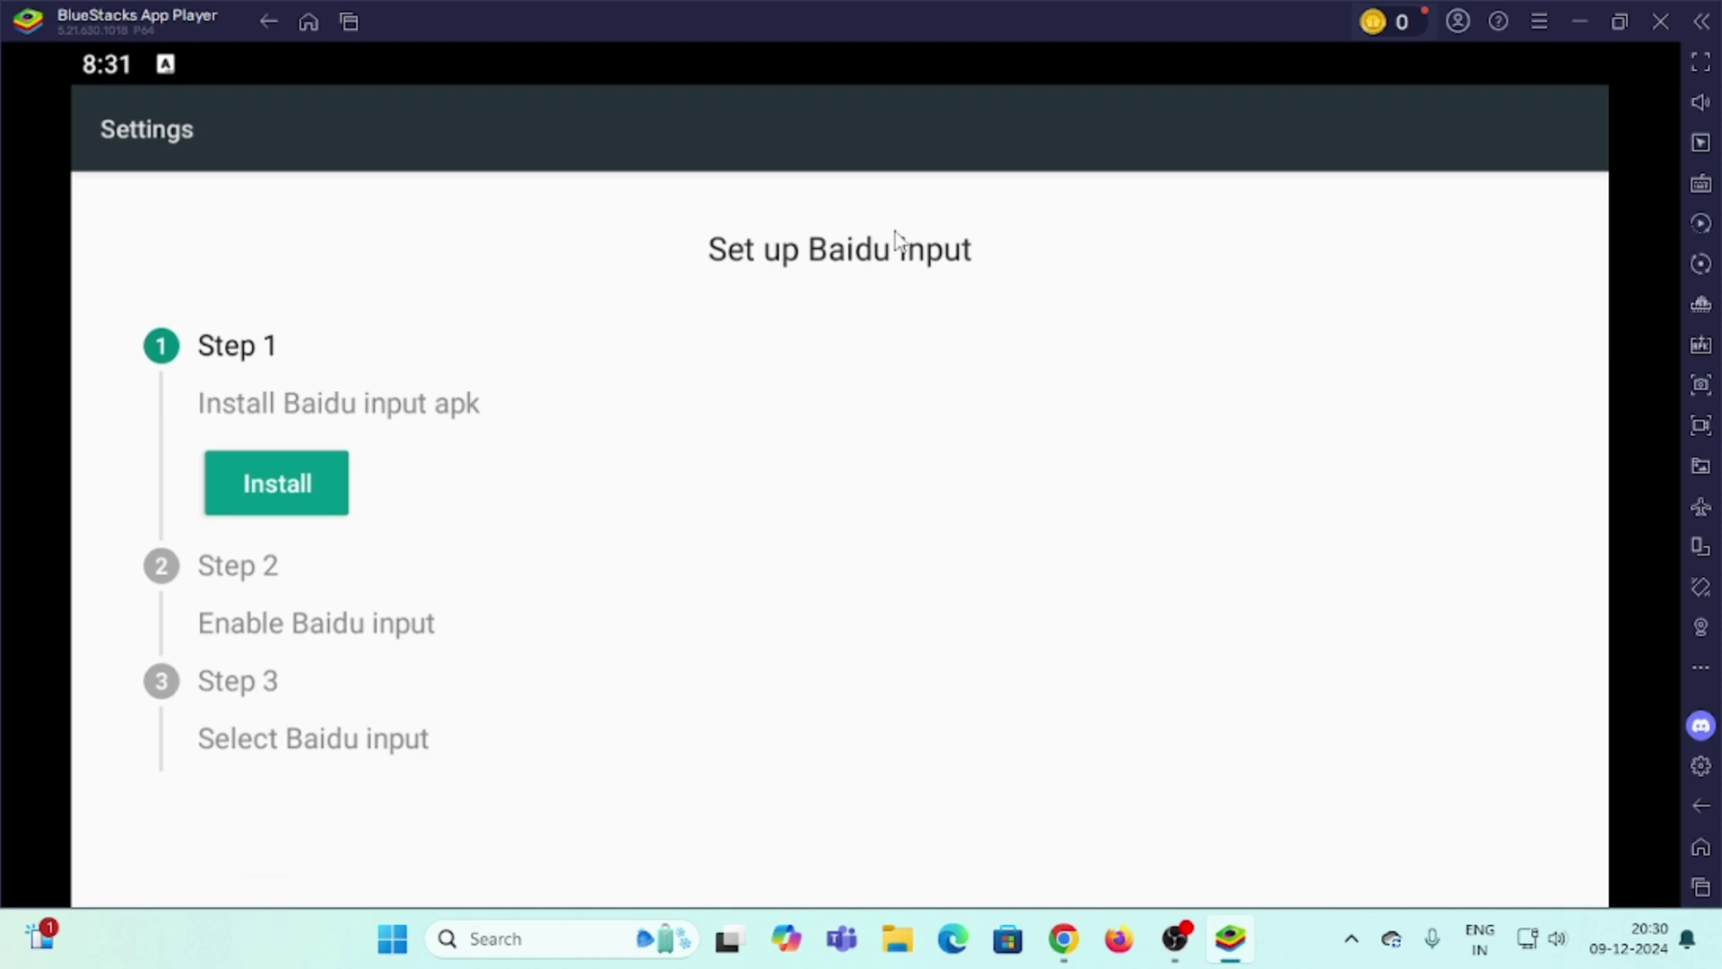
pyautogui.click(268, 22)
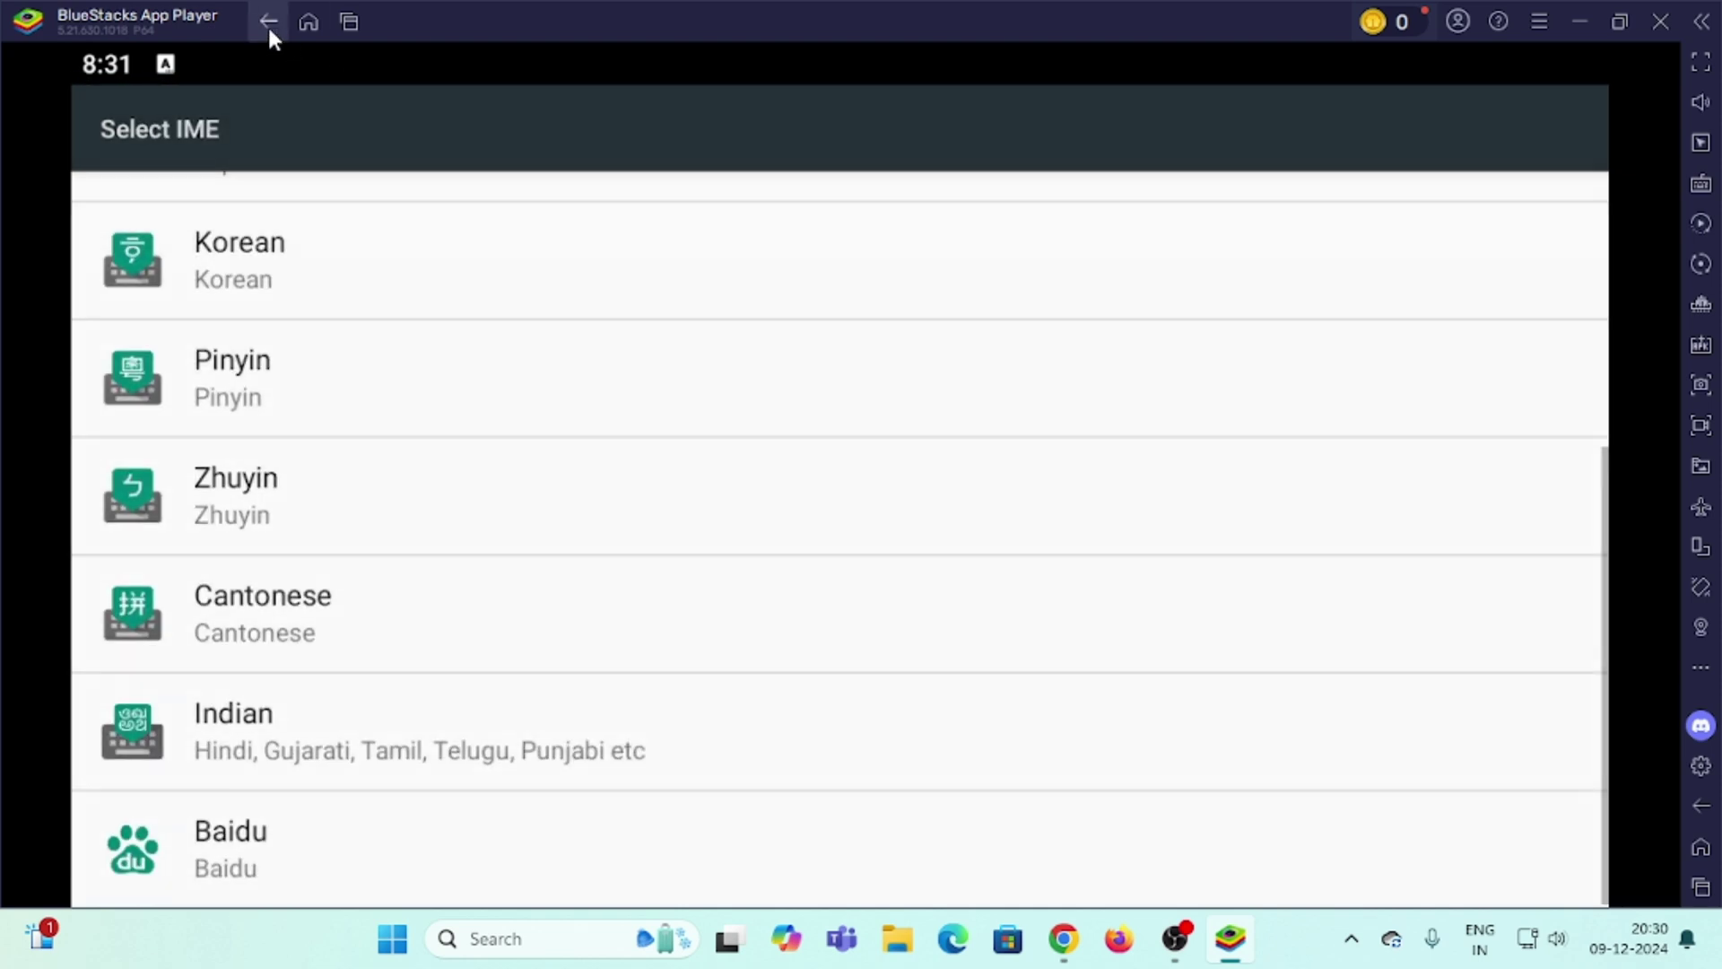
pyautogui.click(267, 22)
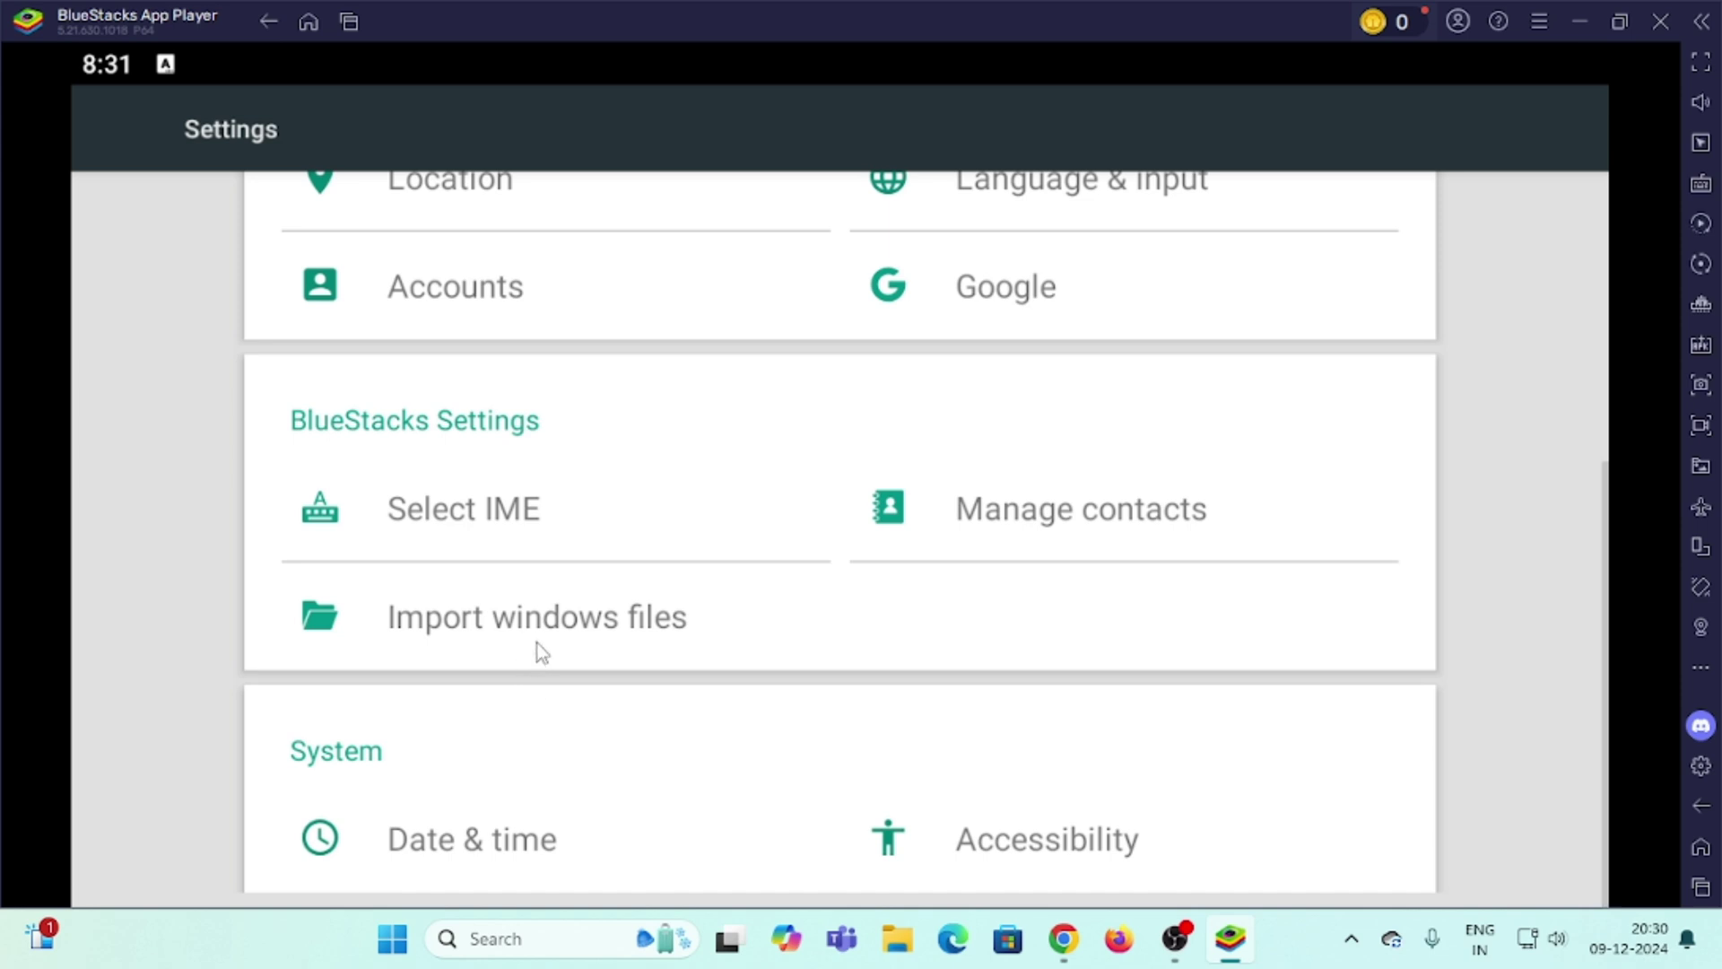
# Step: Look through the Accessibility display options, then leave the settings for the BlueStacks home screen
pyautogui.scroll(-2, 563, 649)
pyautogui.scroll(-3, 562, 637)
pyautogui.click(1019, 838)
pyautogui.scroll(-3, 466, 757)
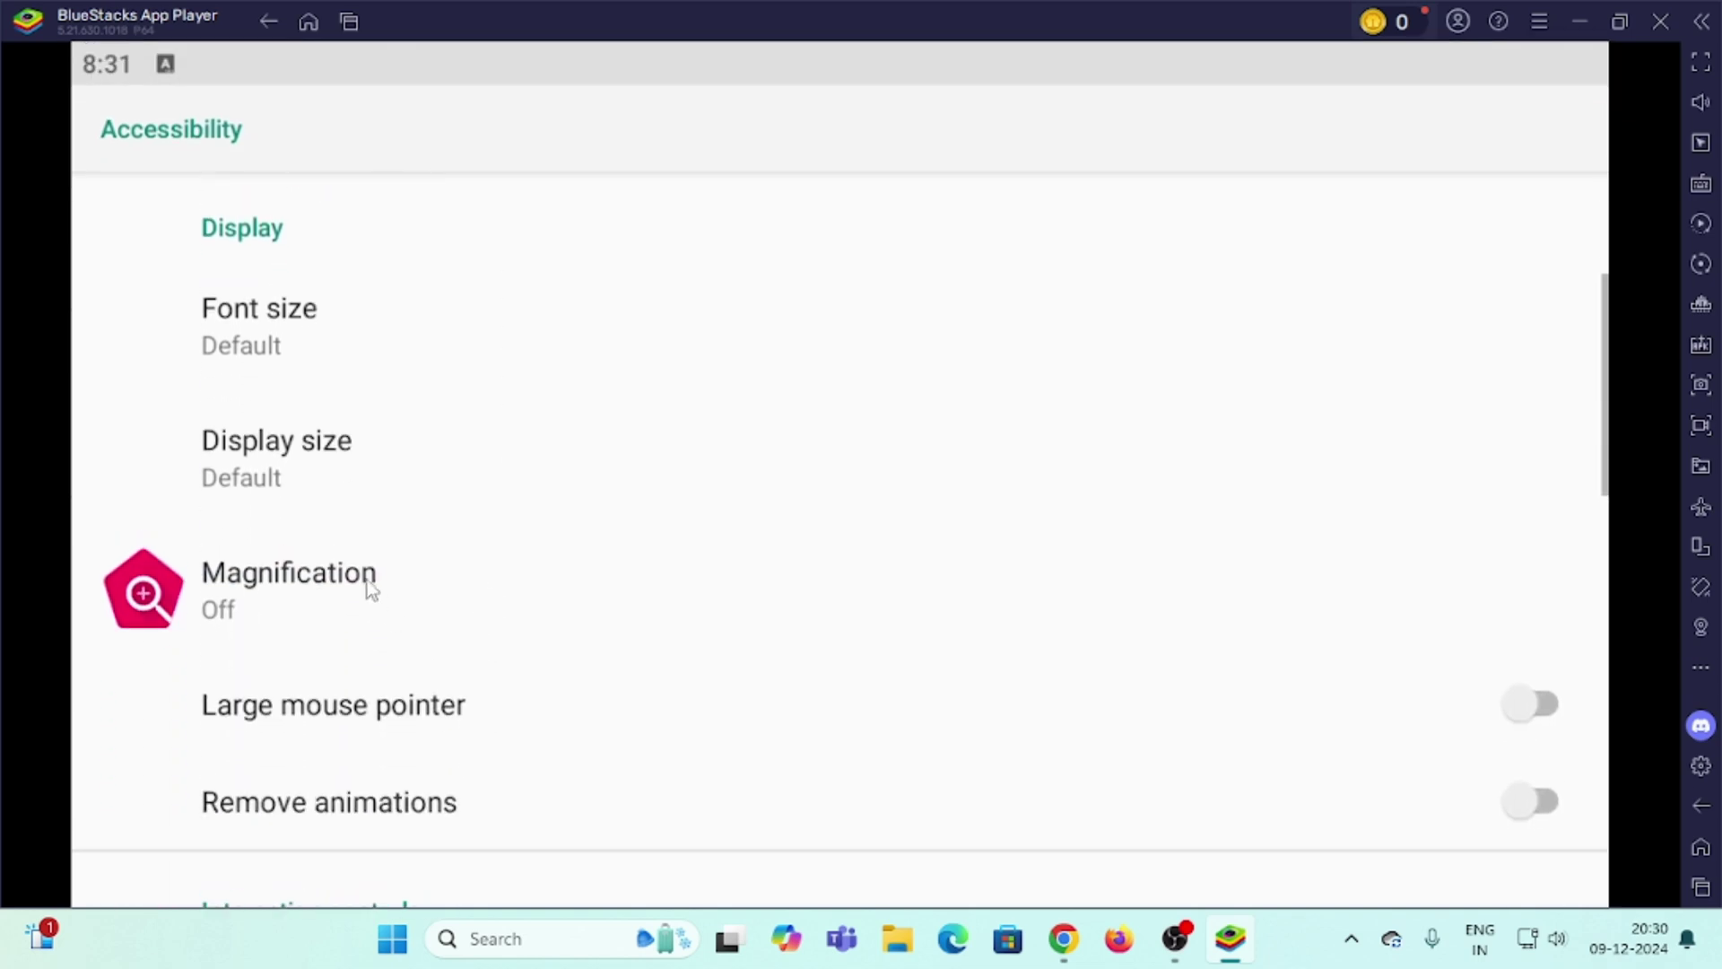
pyautogui.scroll(3, 368, 589)
pyautogui.click(269, 22)
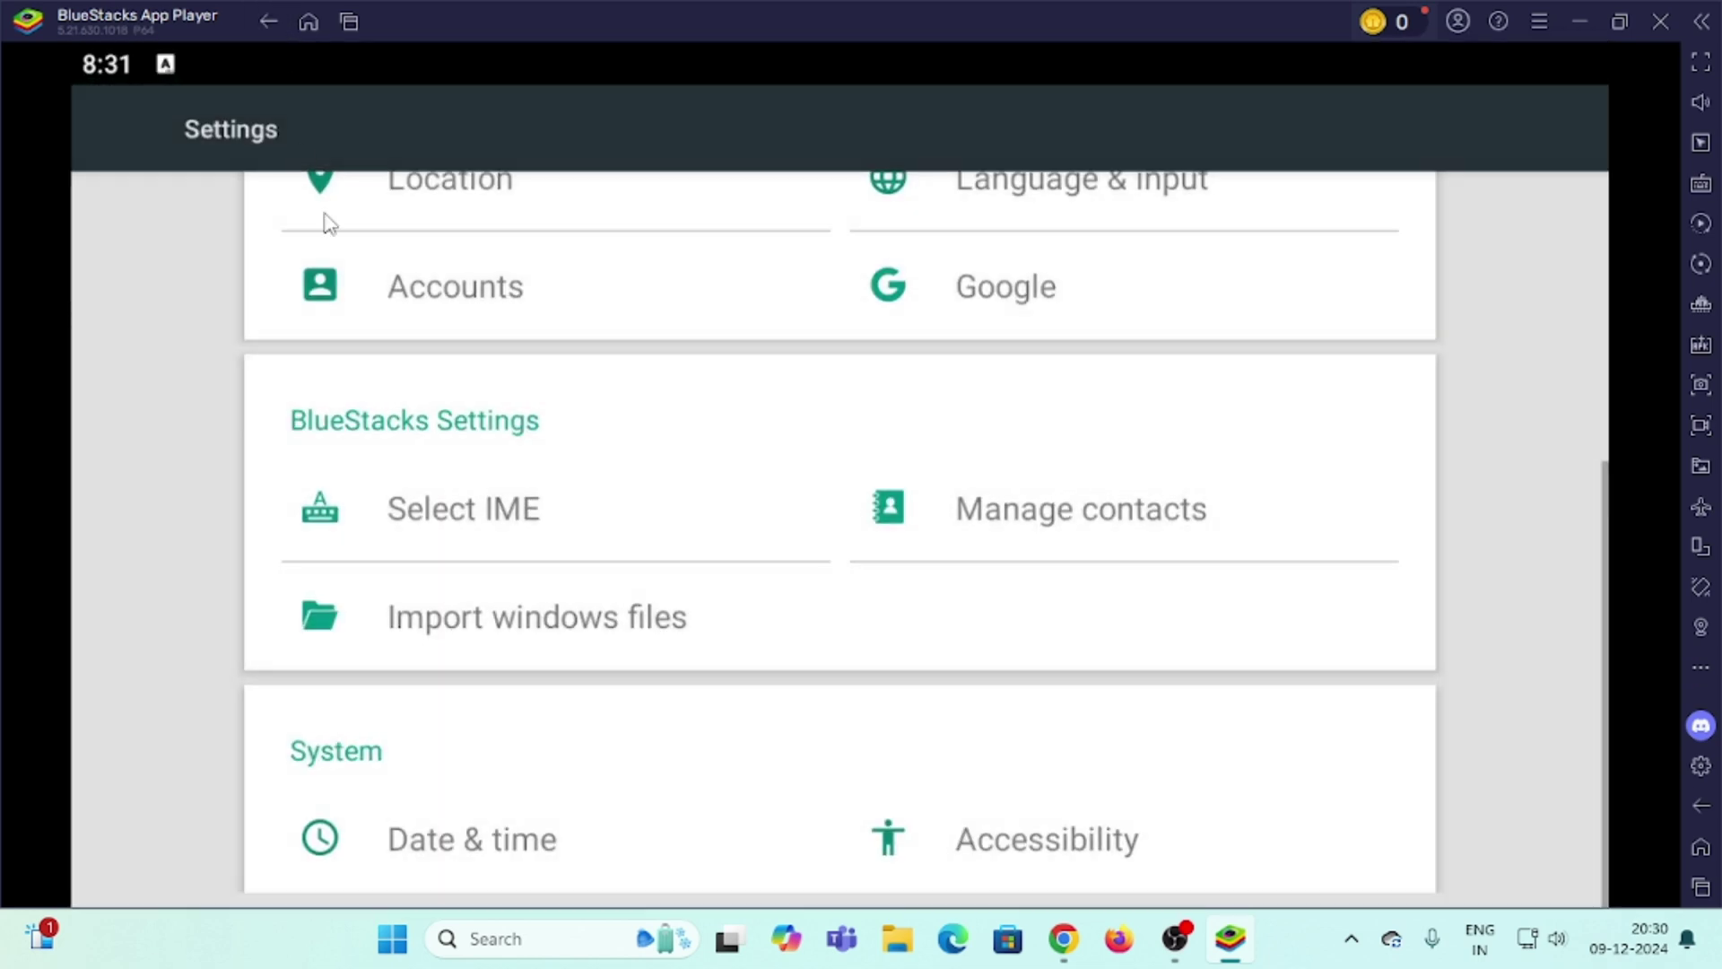
pyautogui.scroll(3, 354, 307)
pyautogui.click(260, 13)
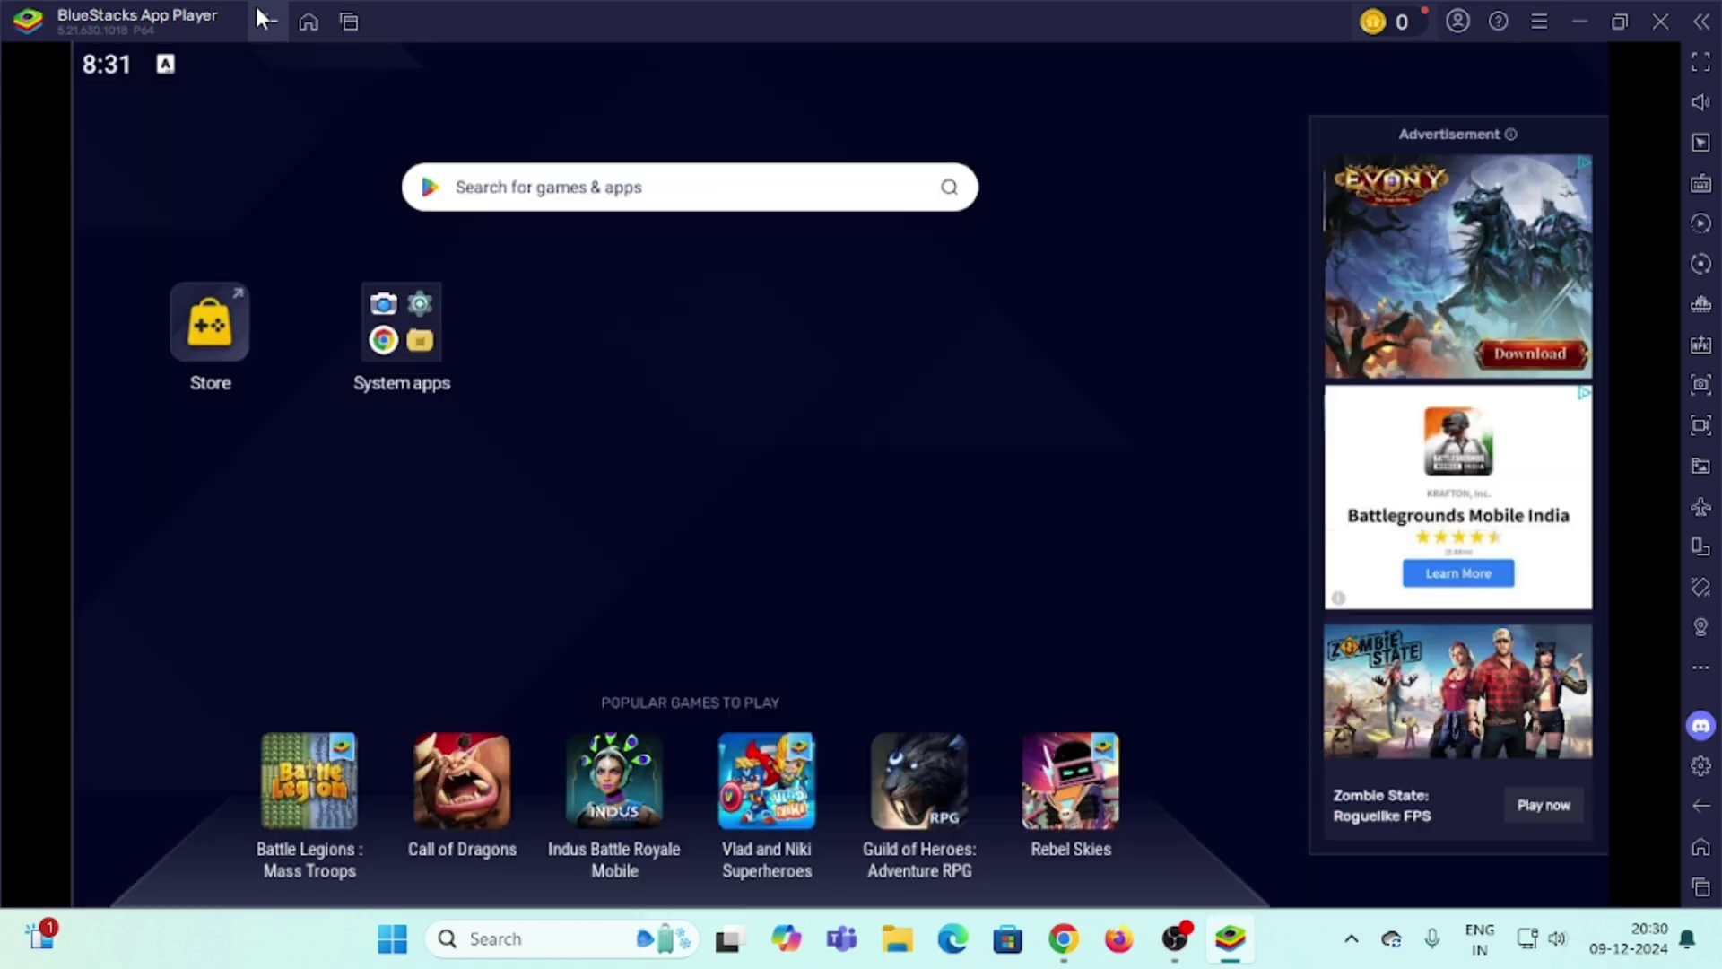
# Step: Open Chrome from the system apps and get past the enhanced ad privacy notice
pyautogui.click(411, 328)
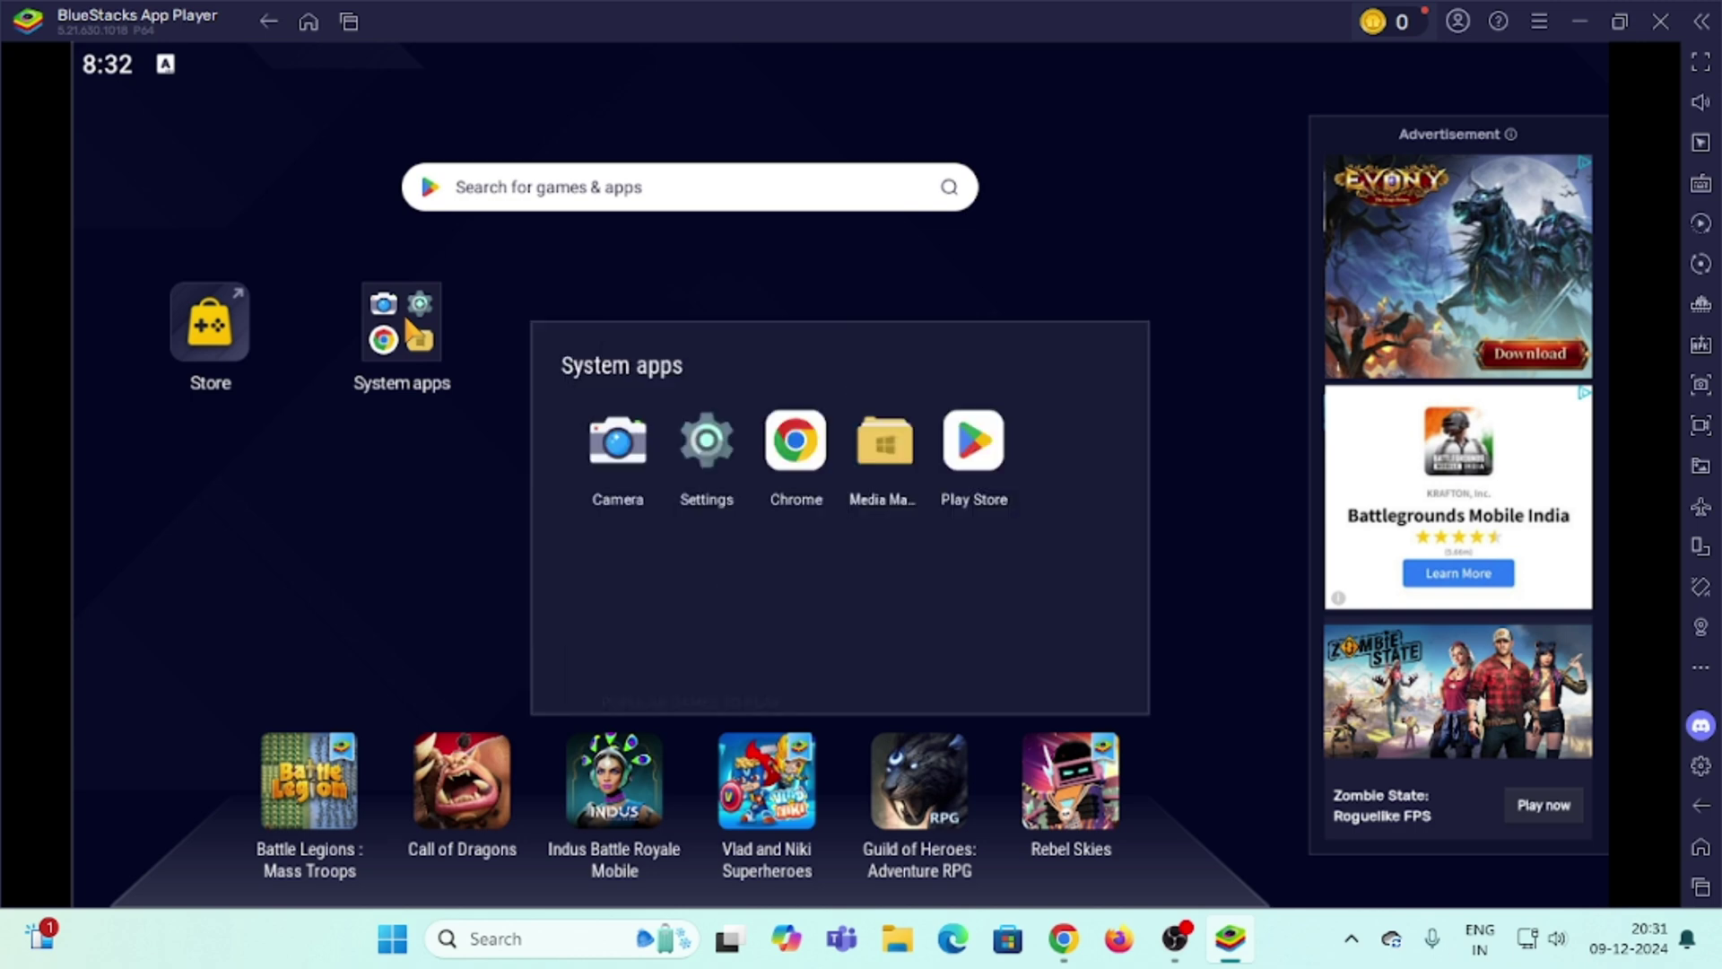
pyautogui.click(787, 458)
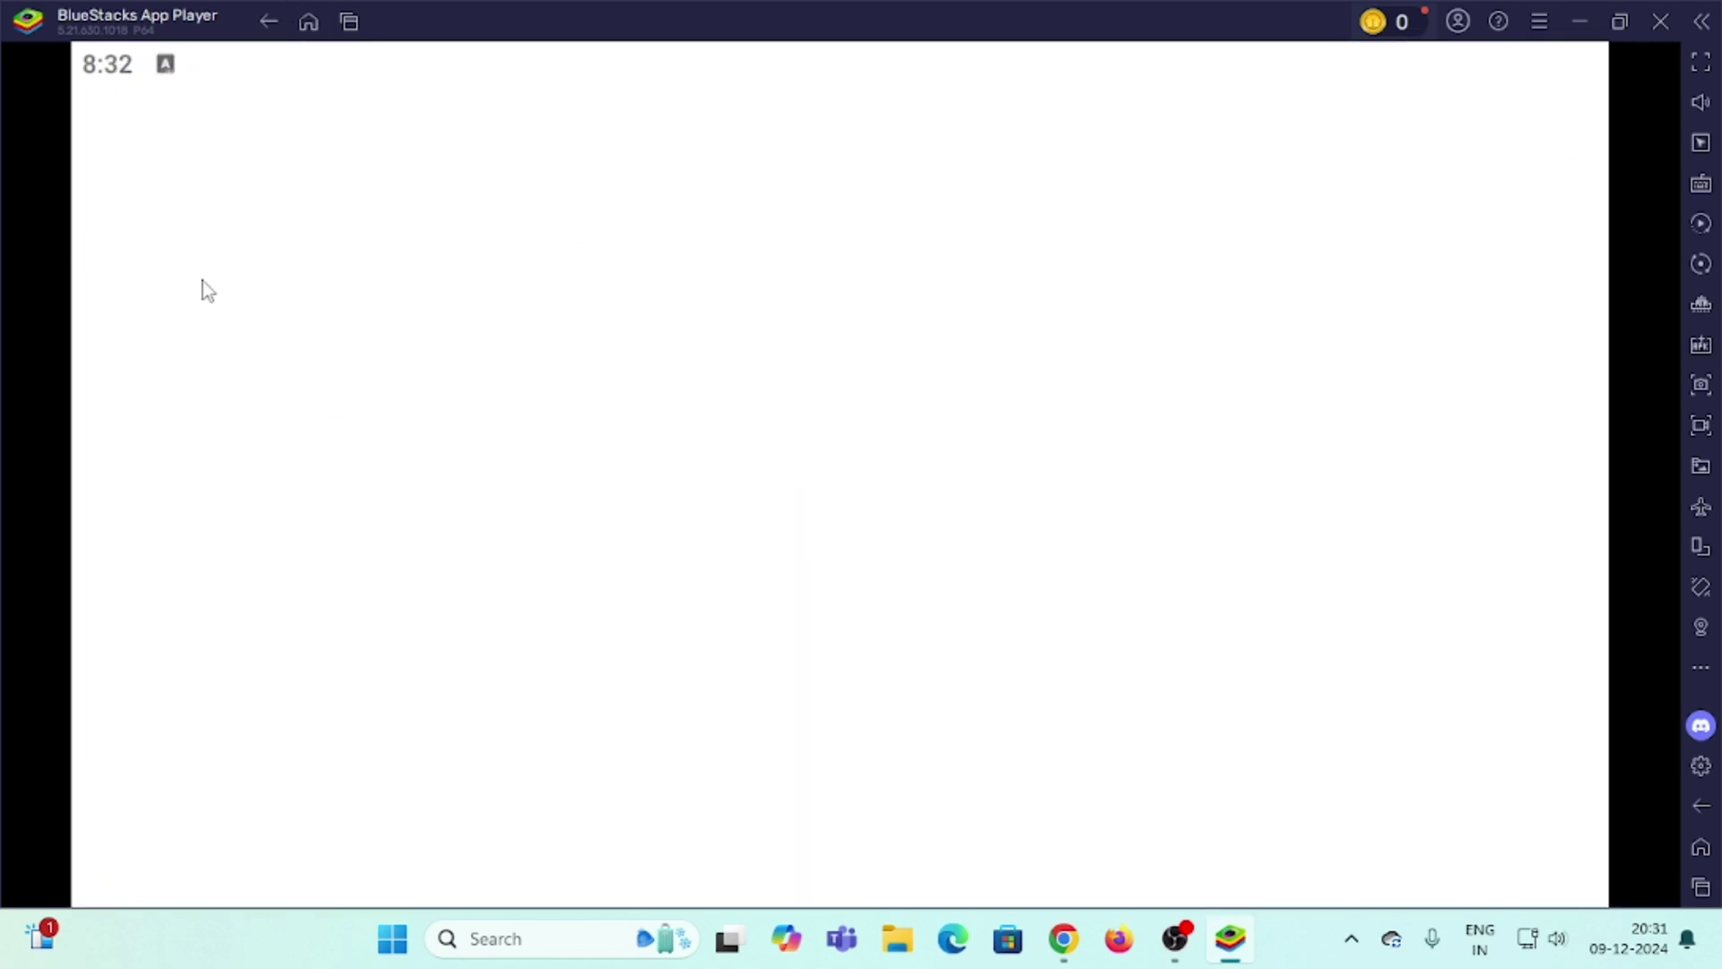
pyautogui.click(1268, 843)
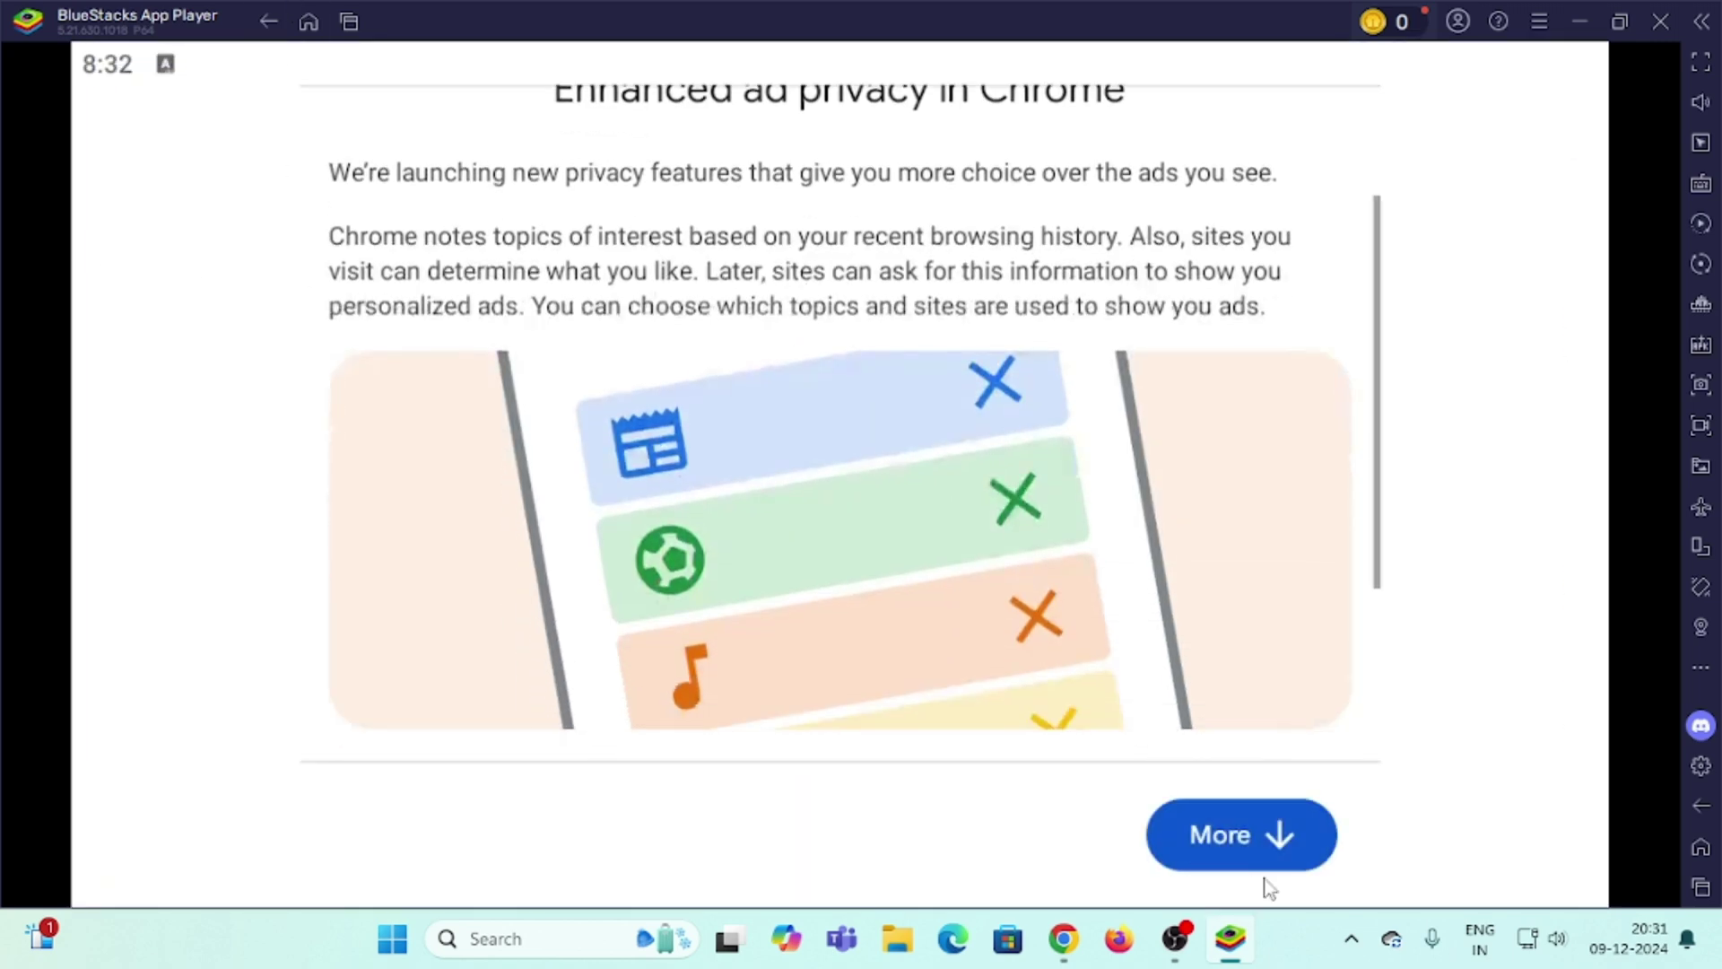
pyautogui.click(1268, 843)
pyautogui.click(1128, 847)
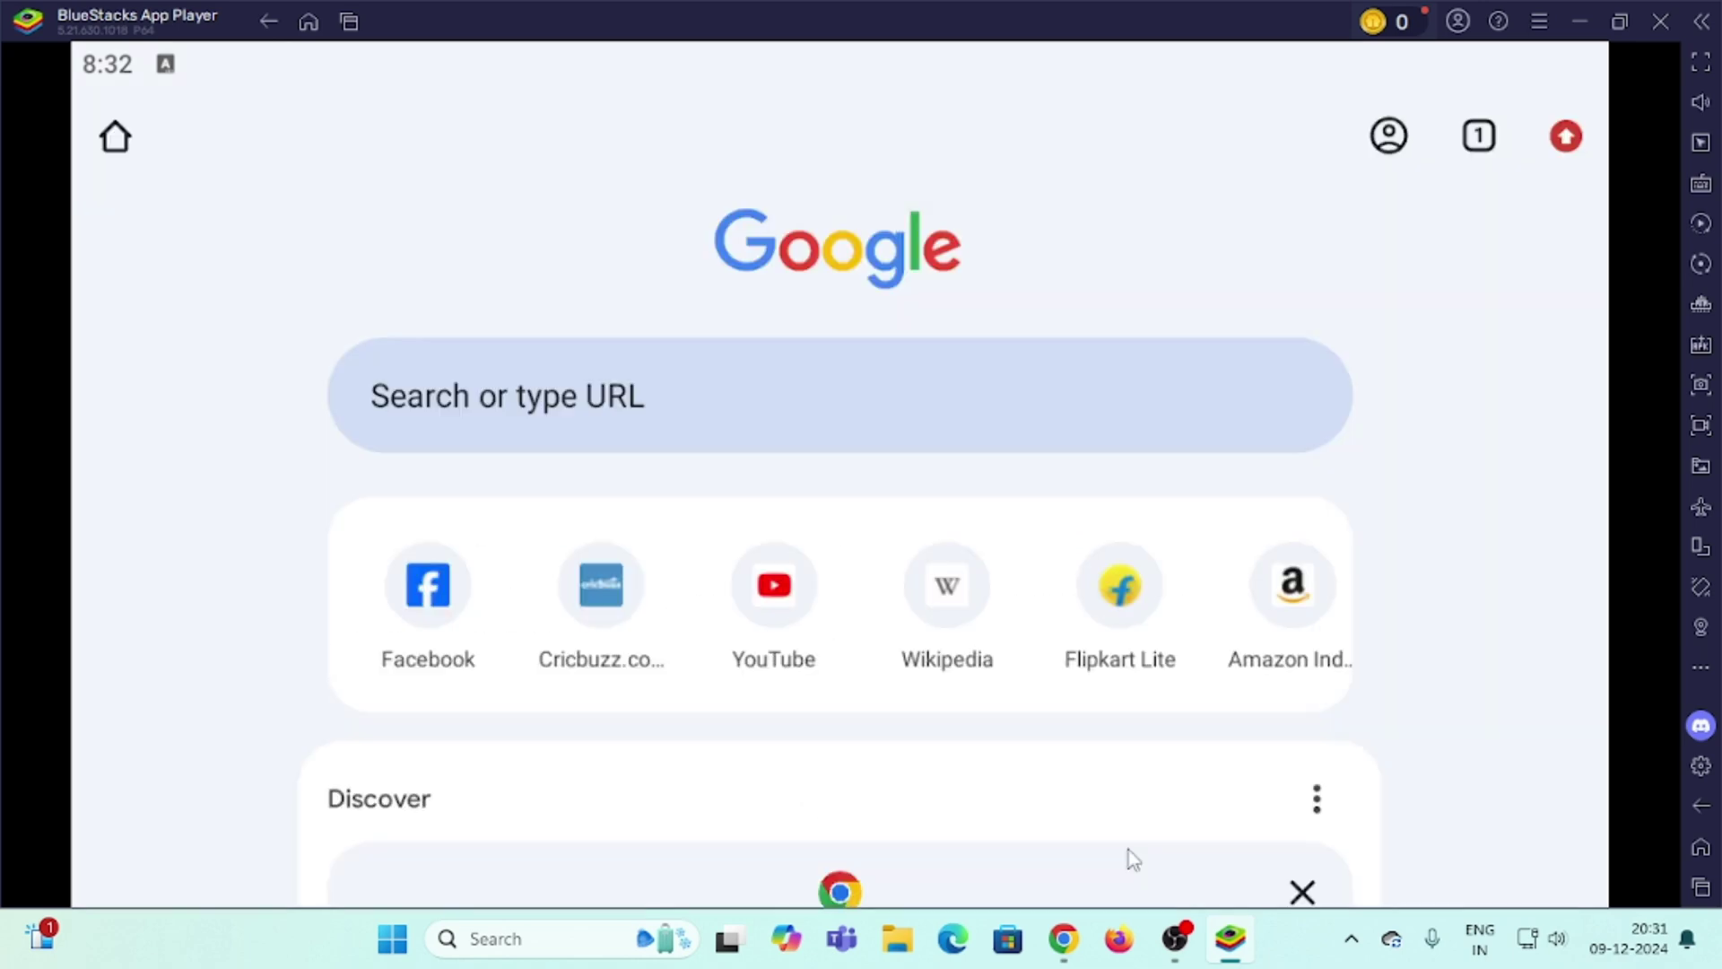
# Step: Browse the Discover feed on Chrome's new tab page and return to the search box
pyautogui.scroll(-5, 1041, 665)
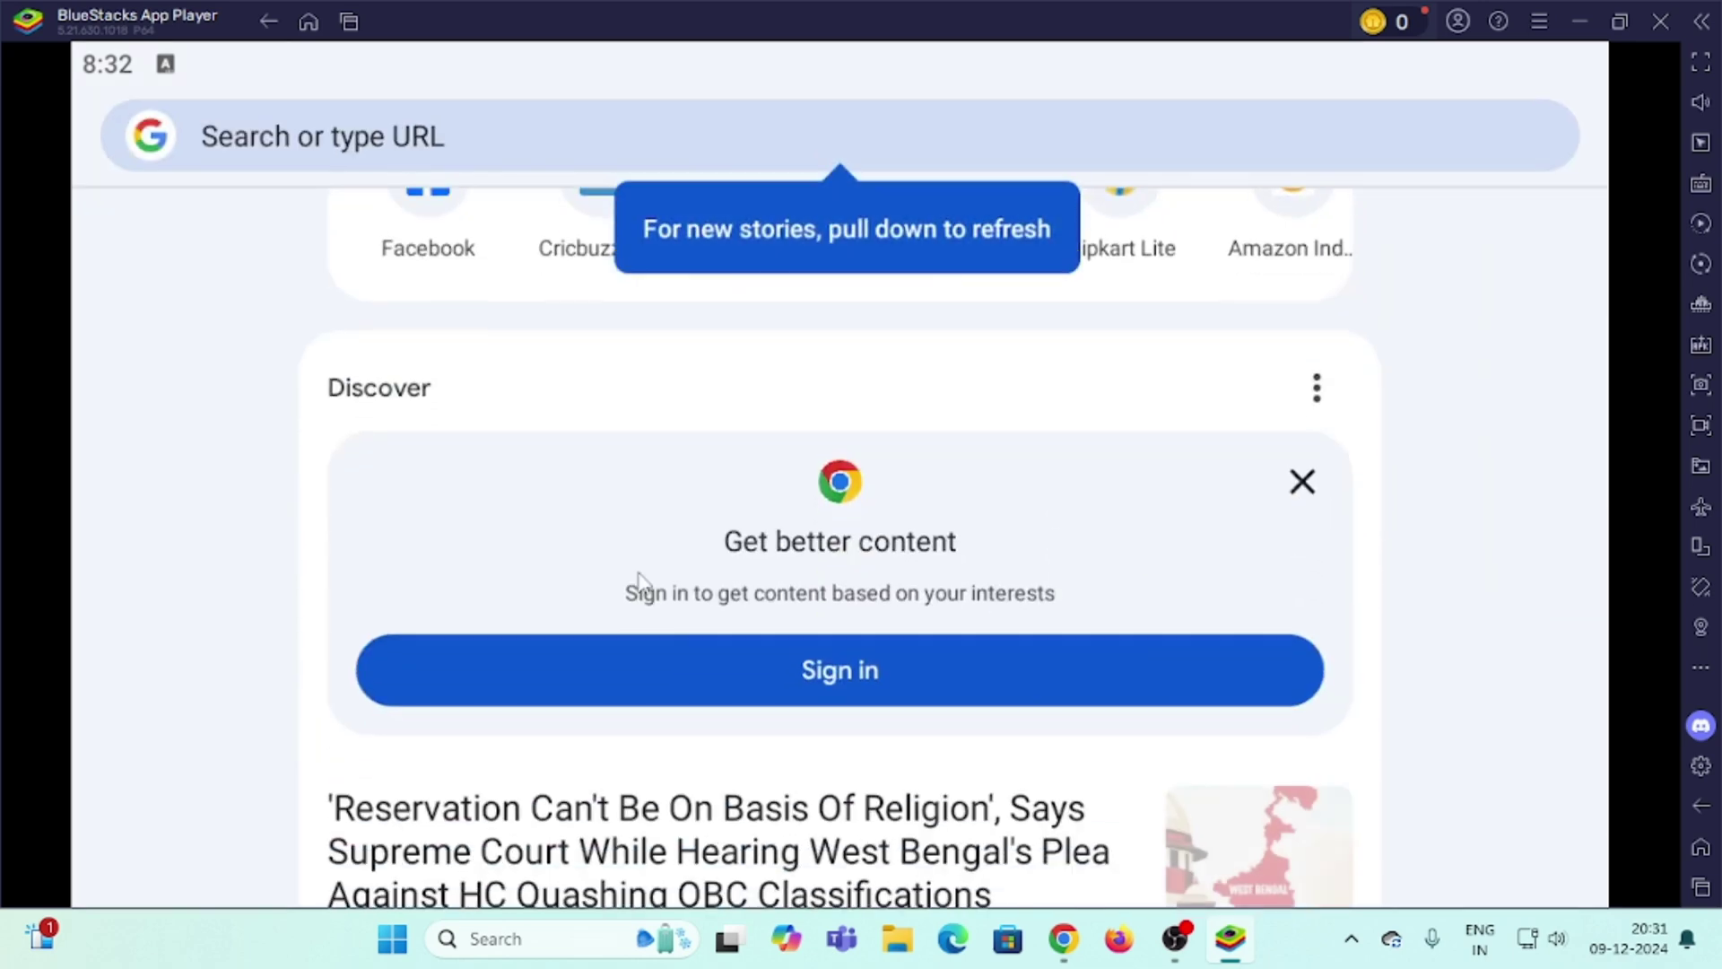
pyautogui.scroll(-4, 876, 718)
pyautogui.scroll(8, 878, 723)
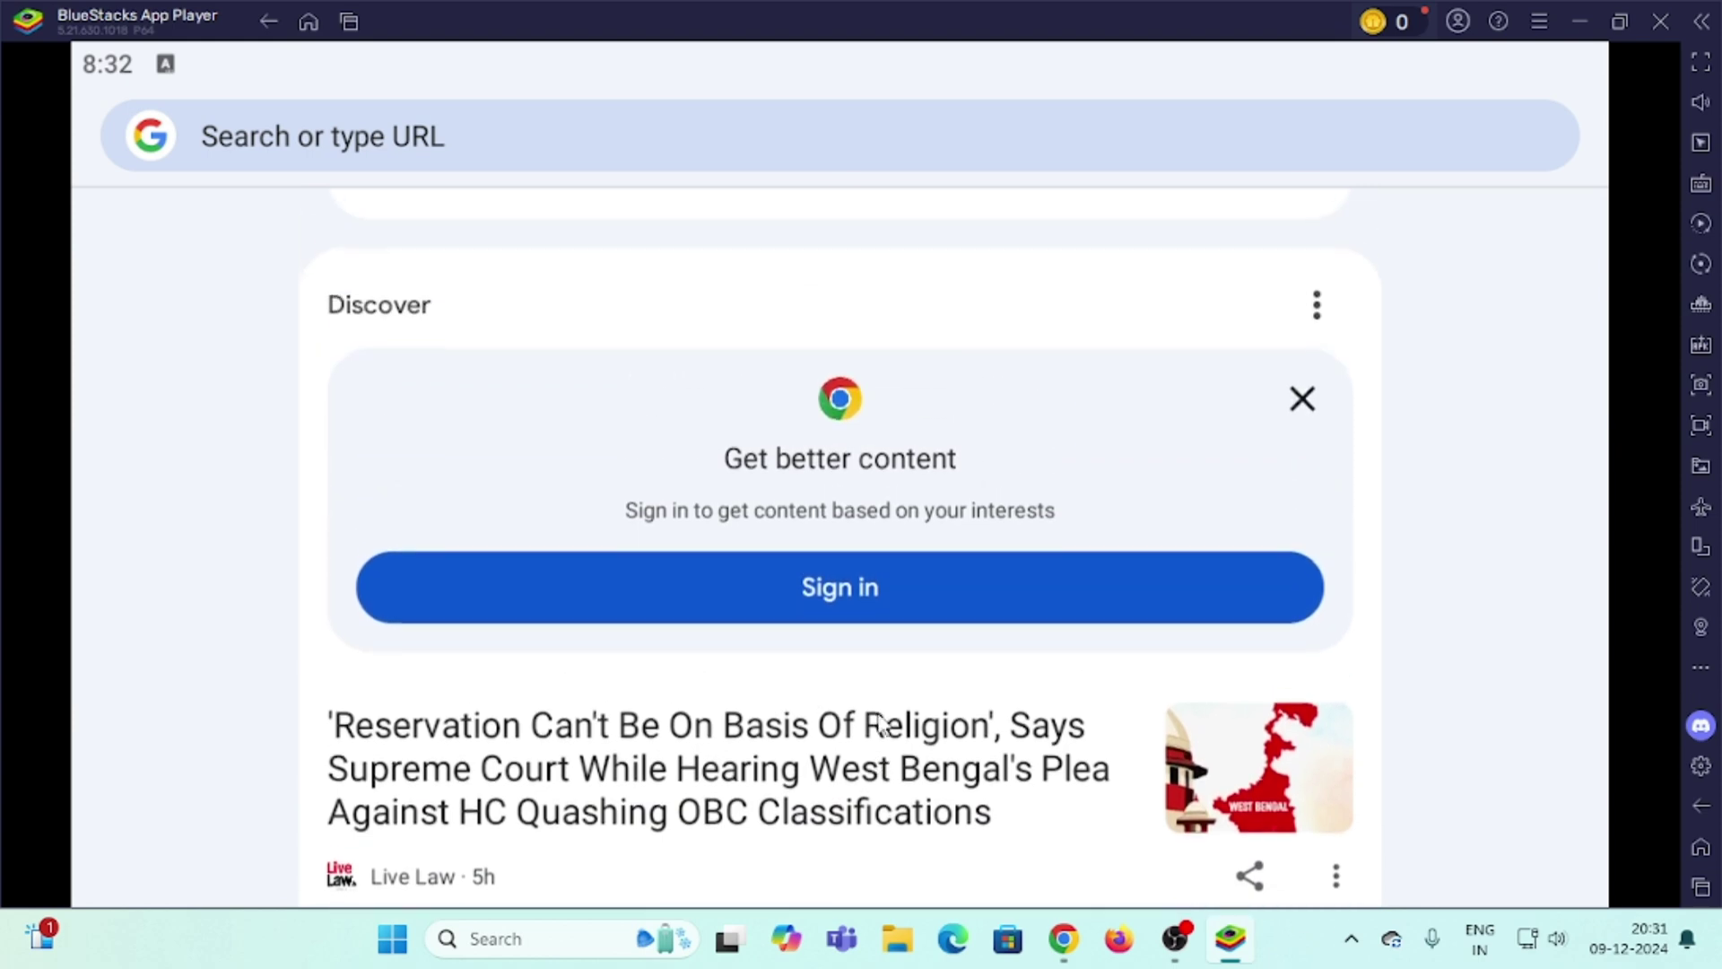
pyautogui.scroll(3, 859, 633)
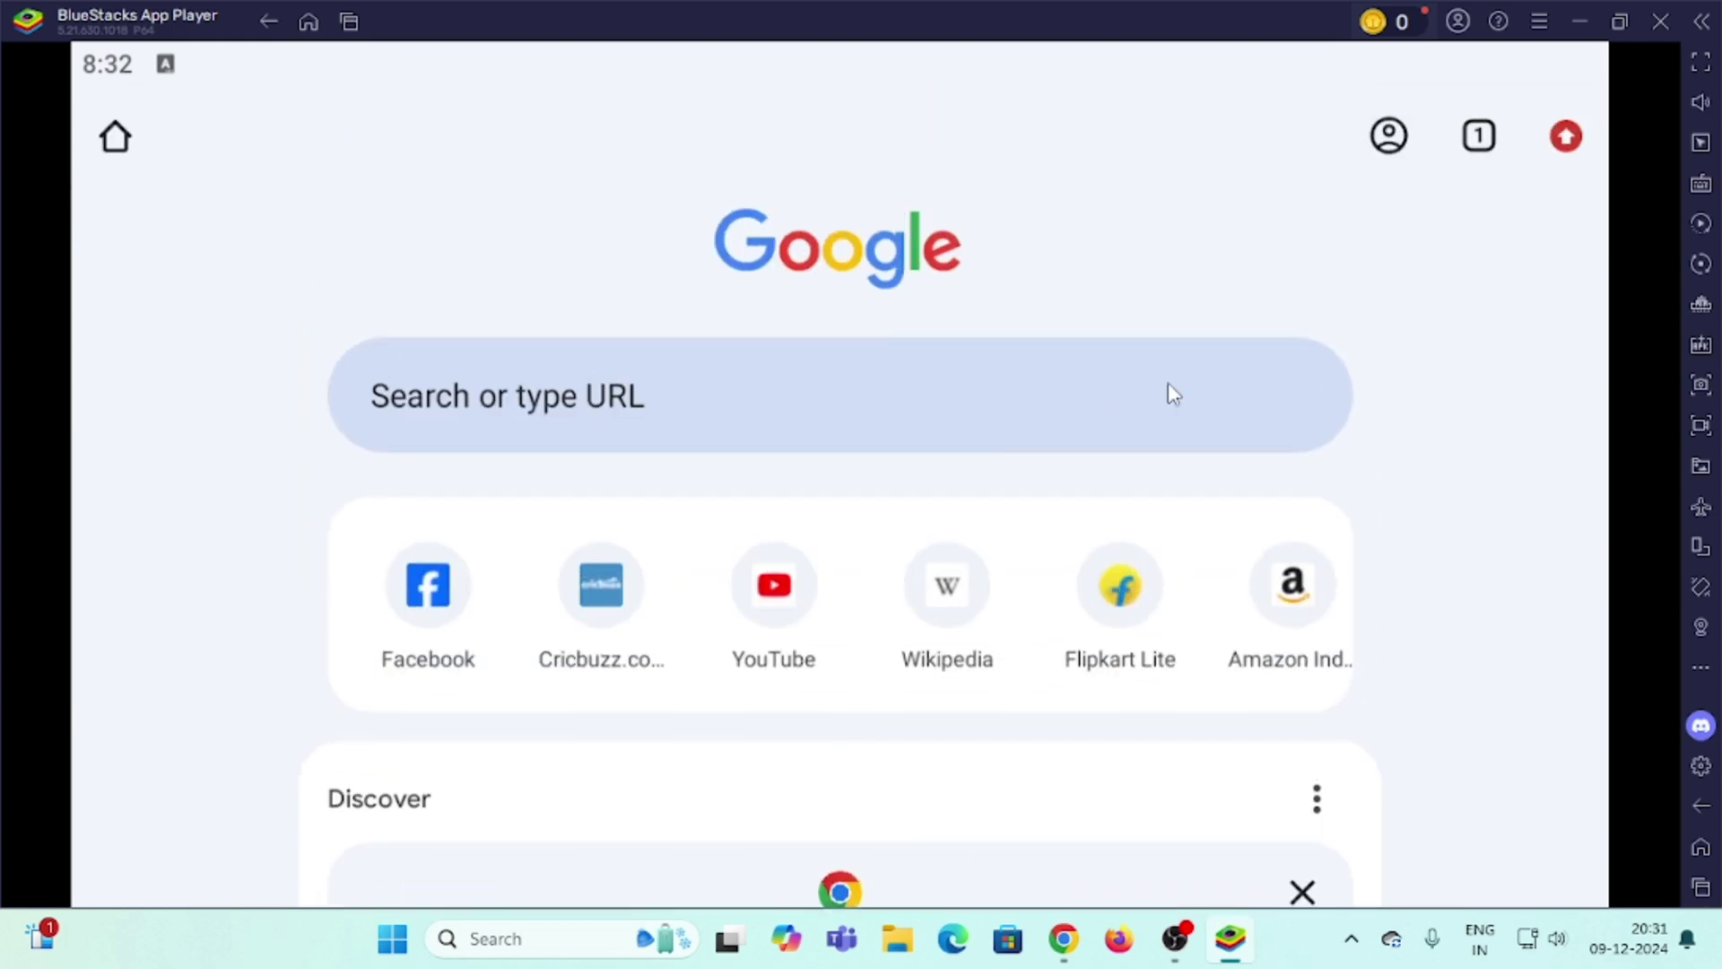
pyautogui.click(1390, 137)
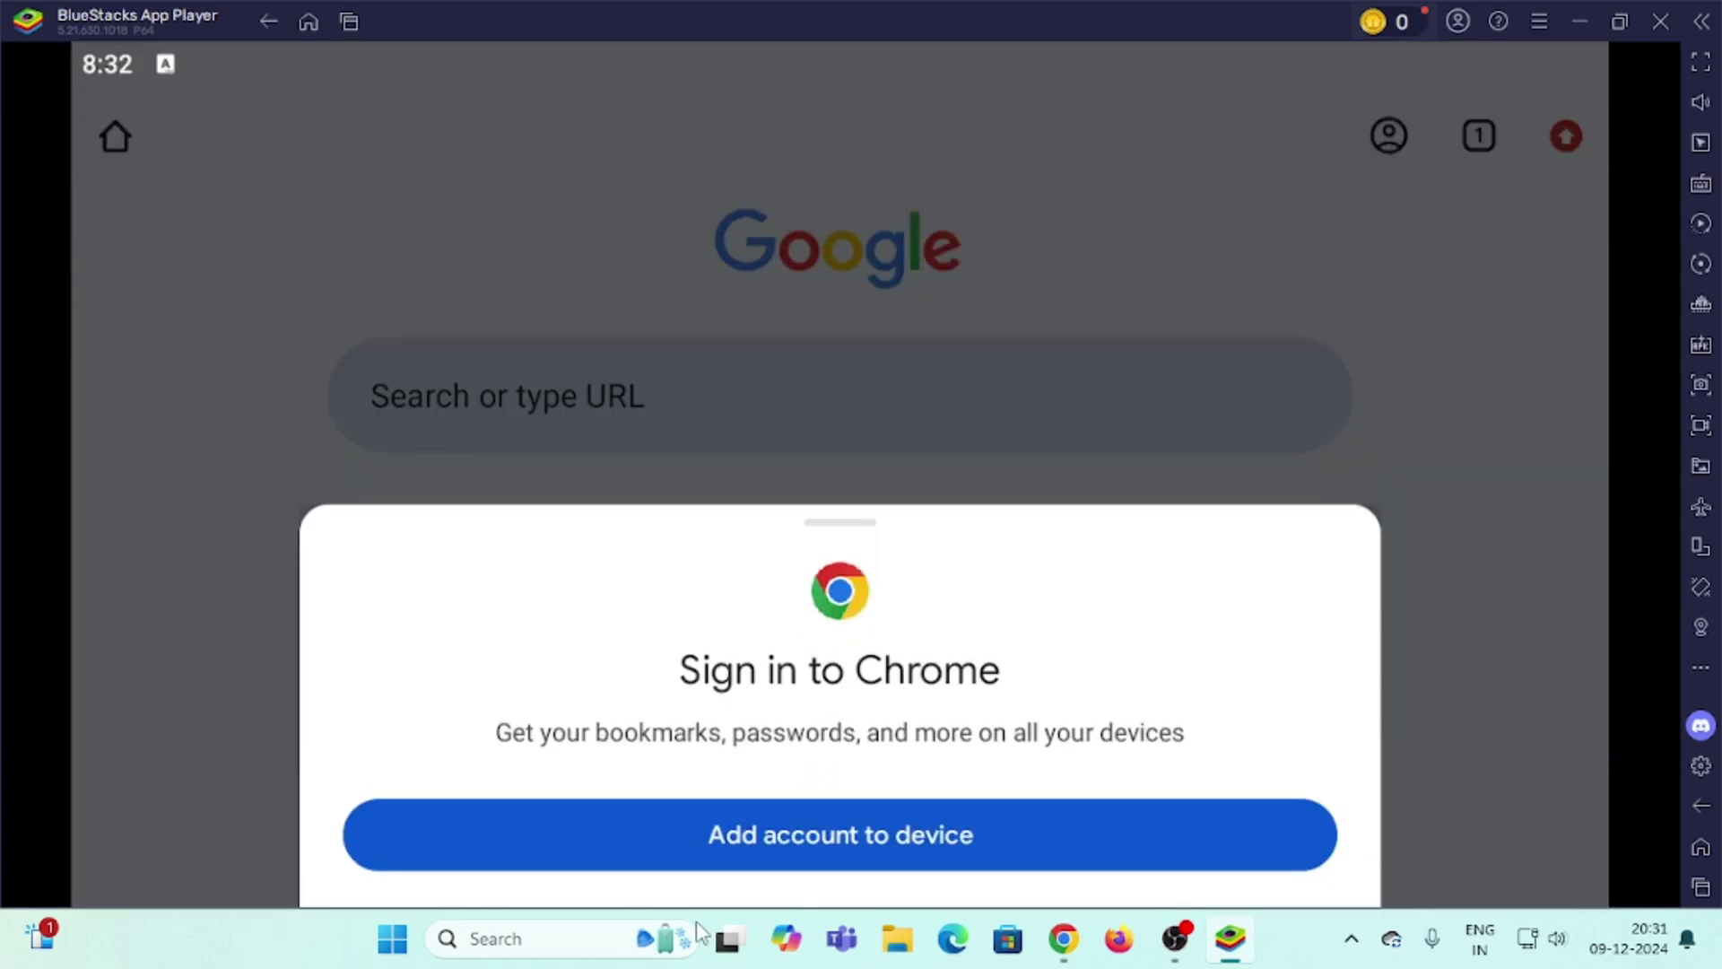
pyautogui.click(776, 848)
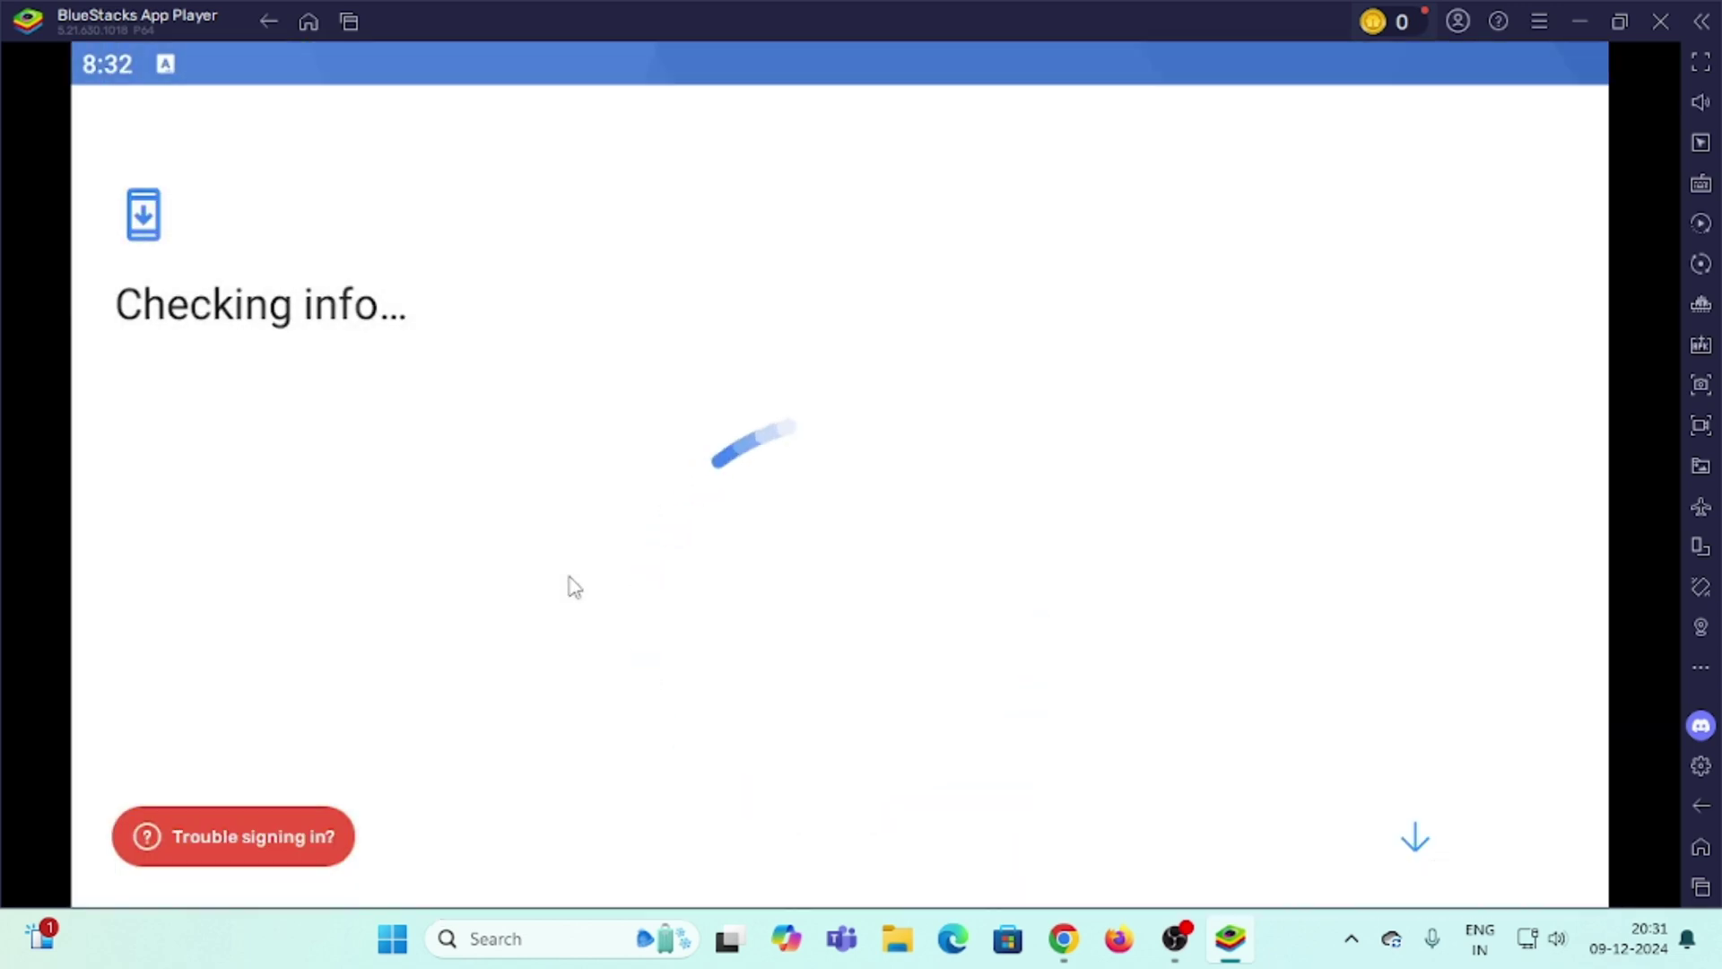
pyautogui.click(266, 20)
pyautogui.click(578, 402)
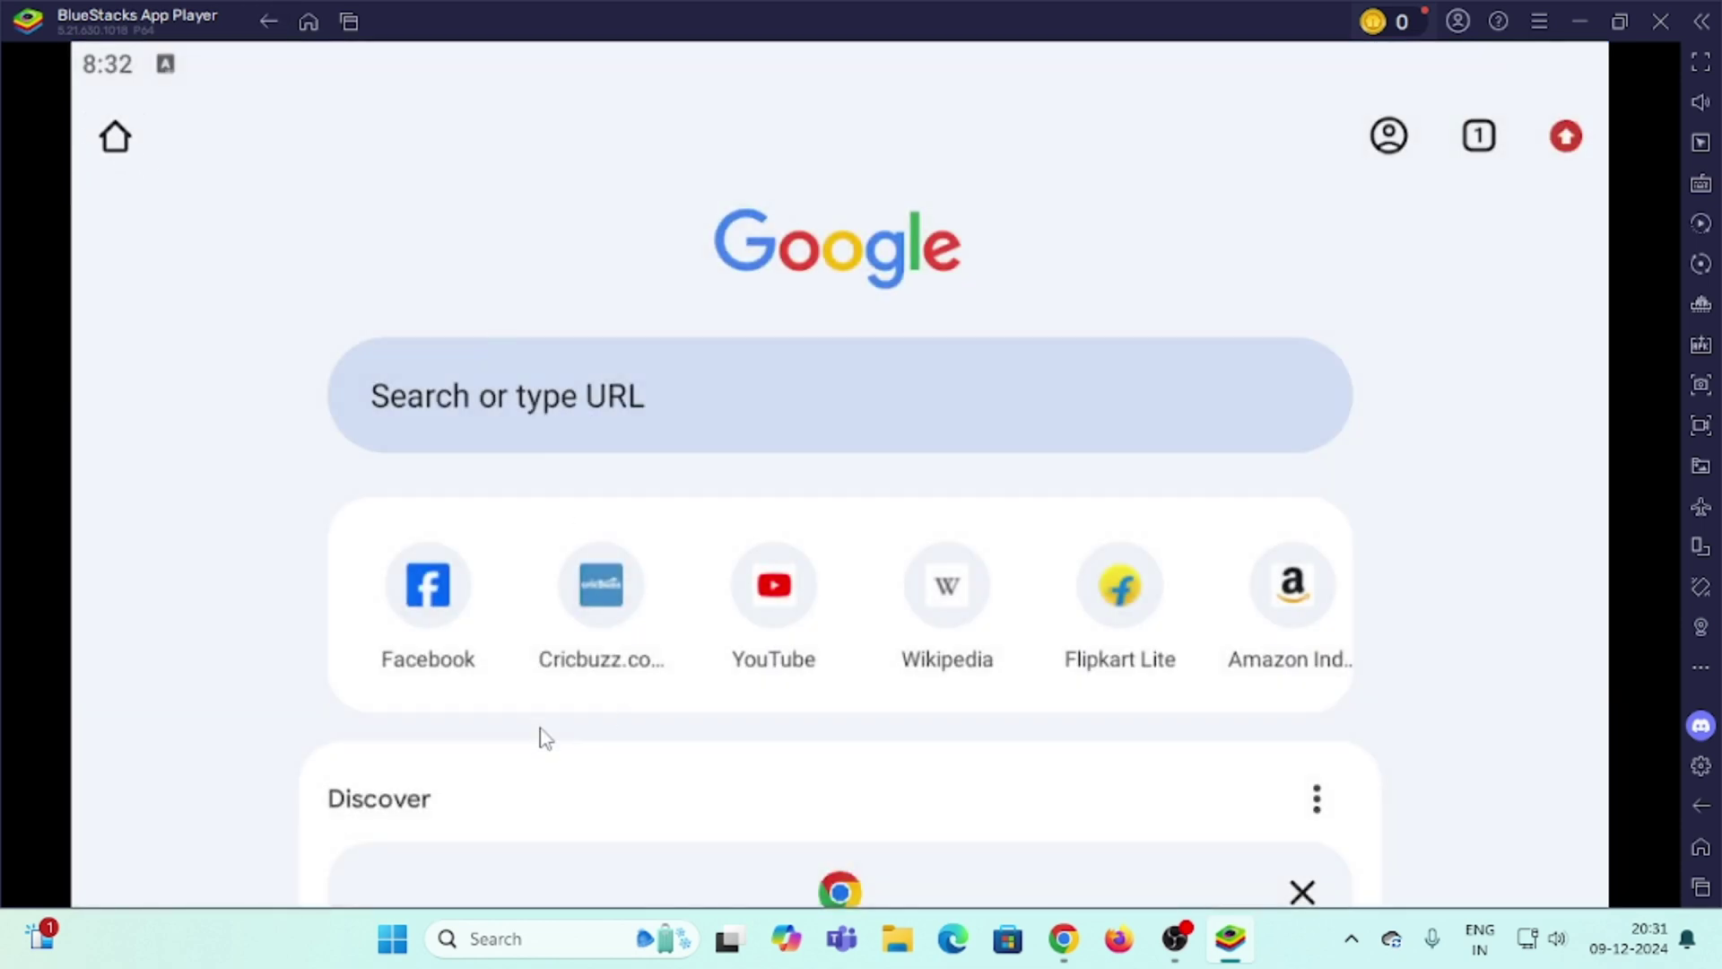
# Step: Dismiss the card in Chrome's Discover feed, then clear all recent apps and return to the home screen
pyautogui.click(1300, 890)
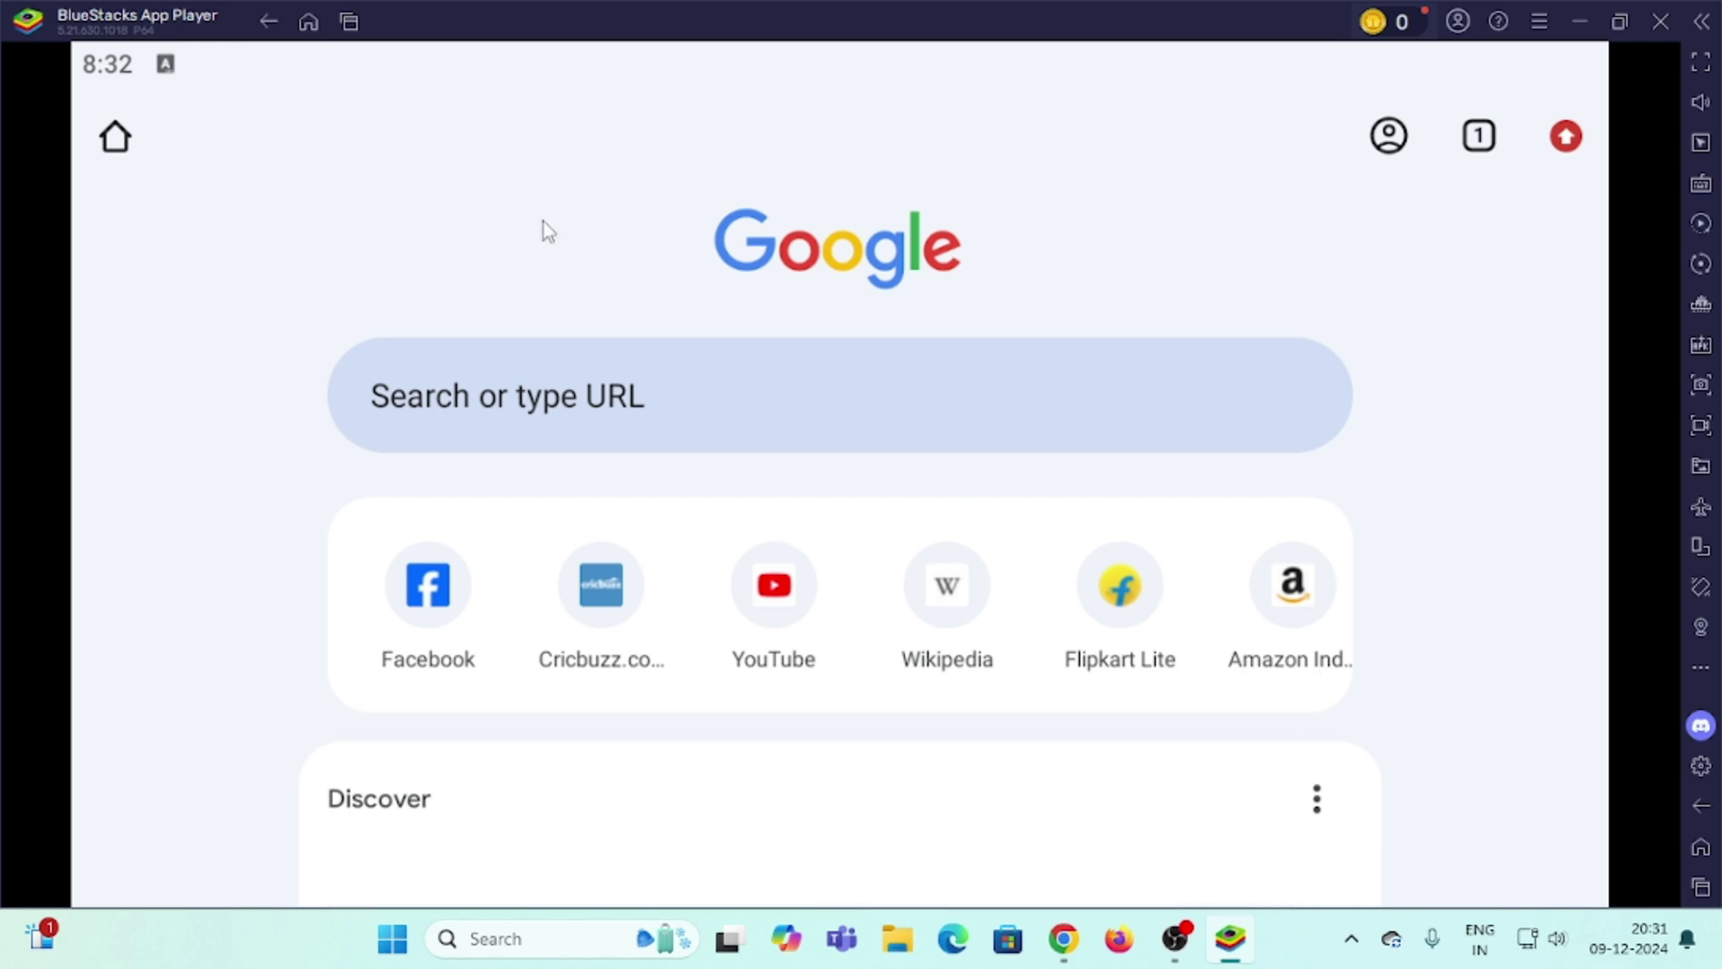
pyautogui.click(349, 22)
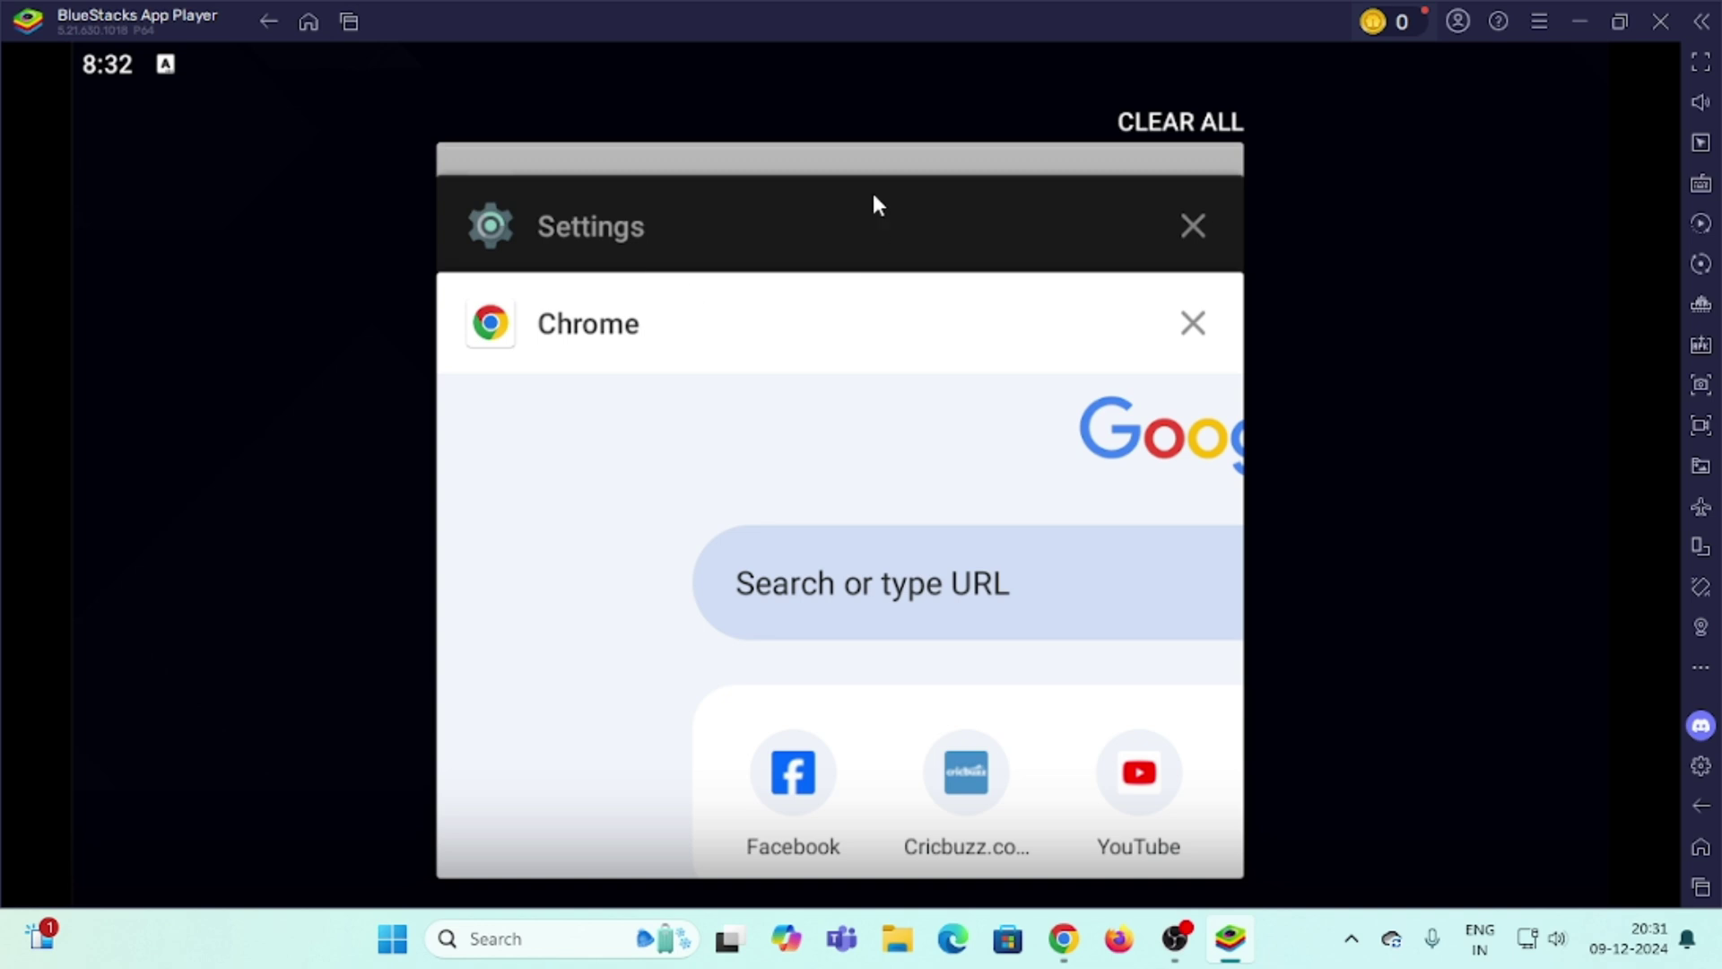
pyautogui.scroll(5, 872, 190)
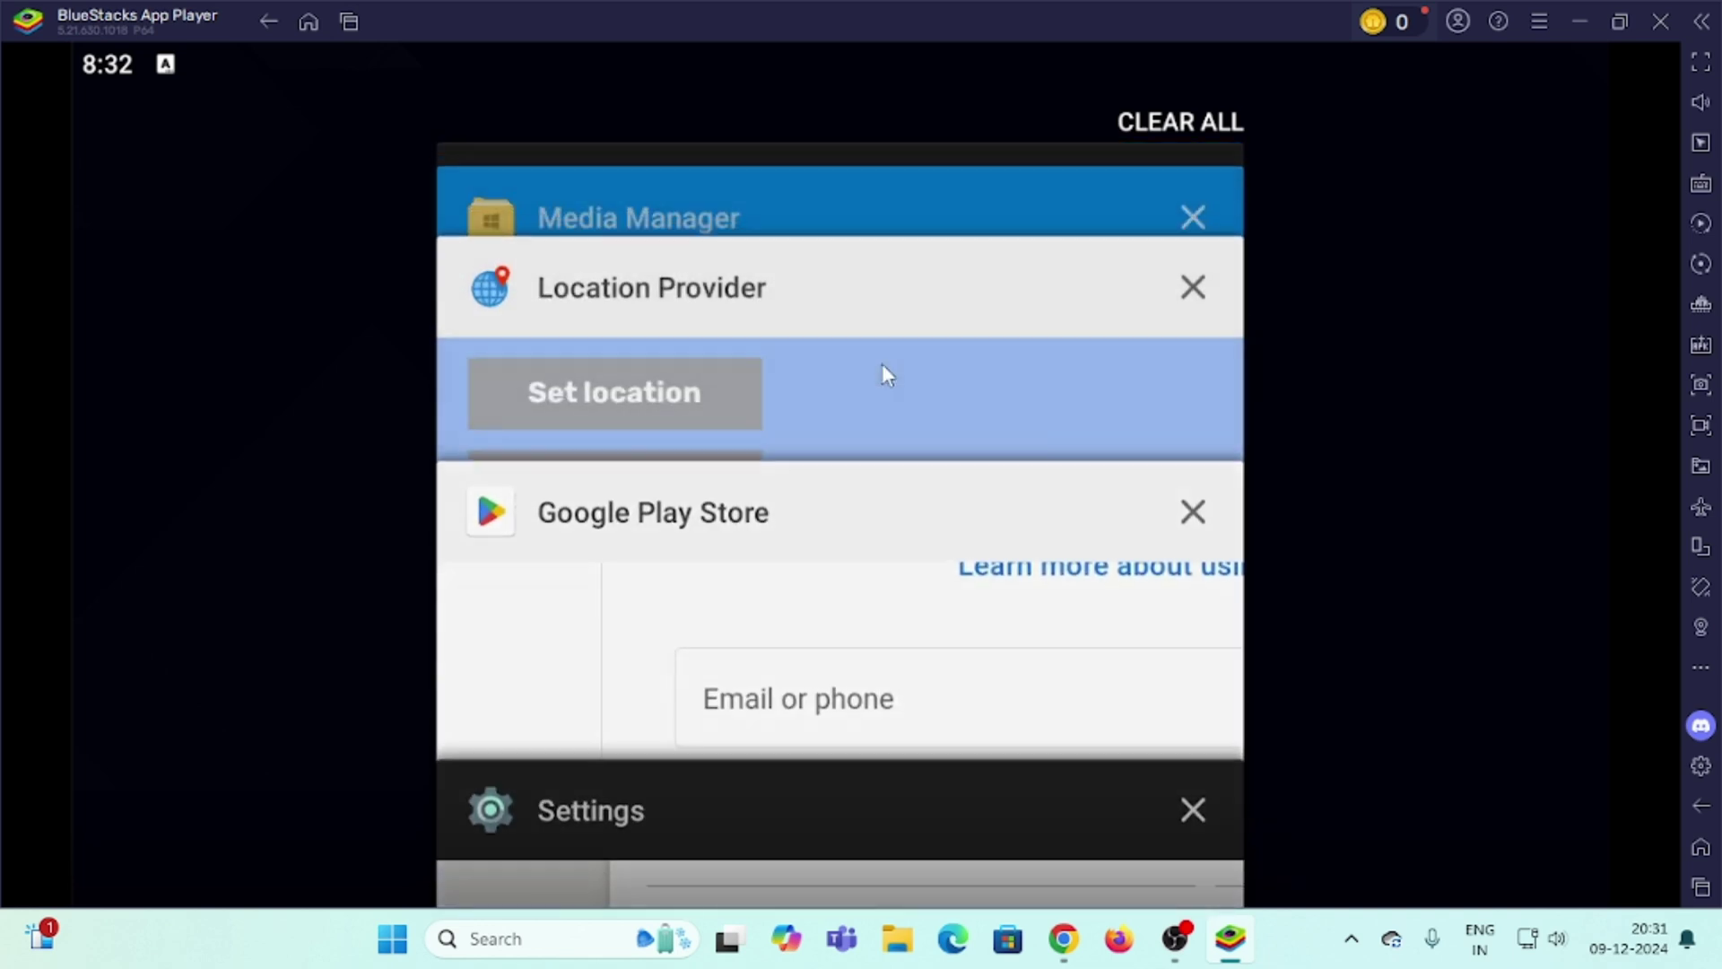
pyautogui.scroll(3, 881, 364)
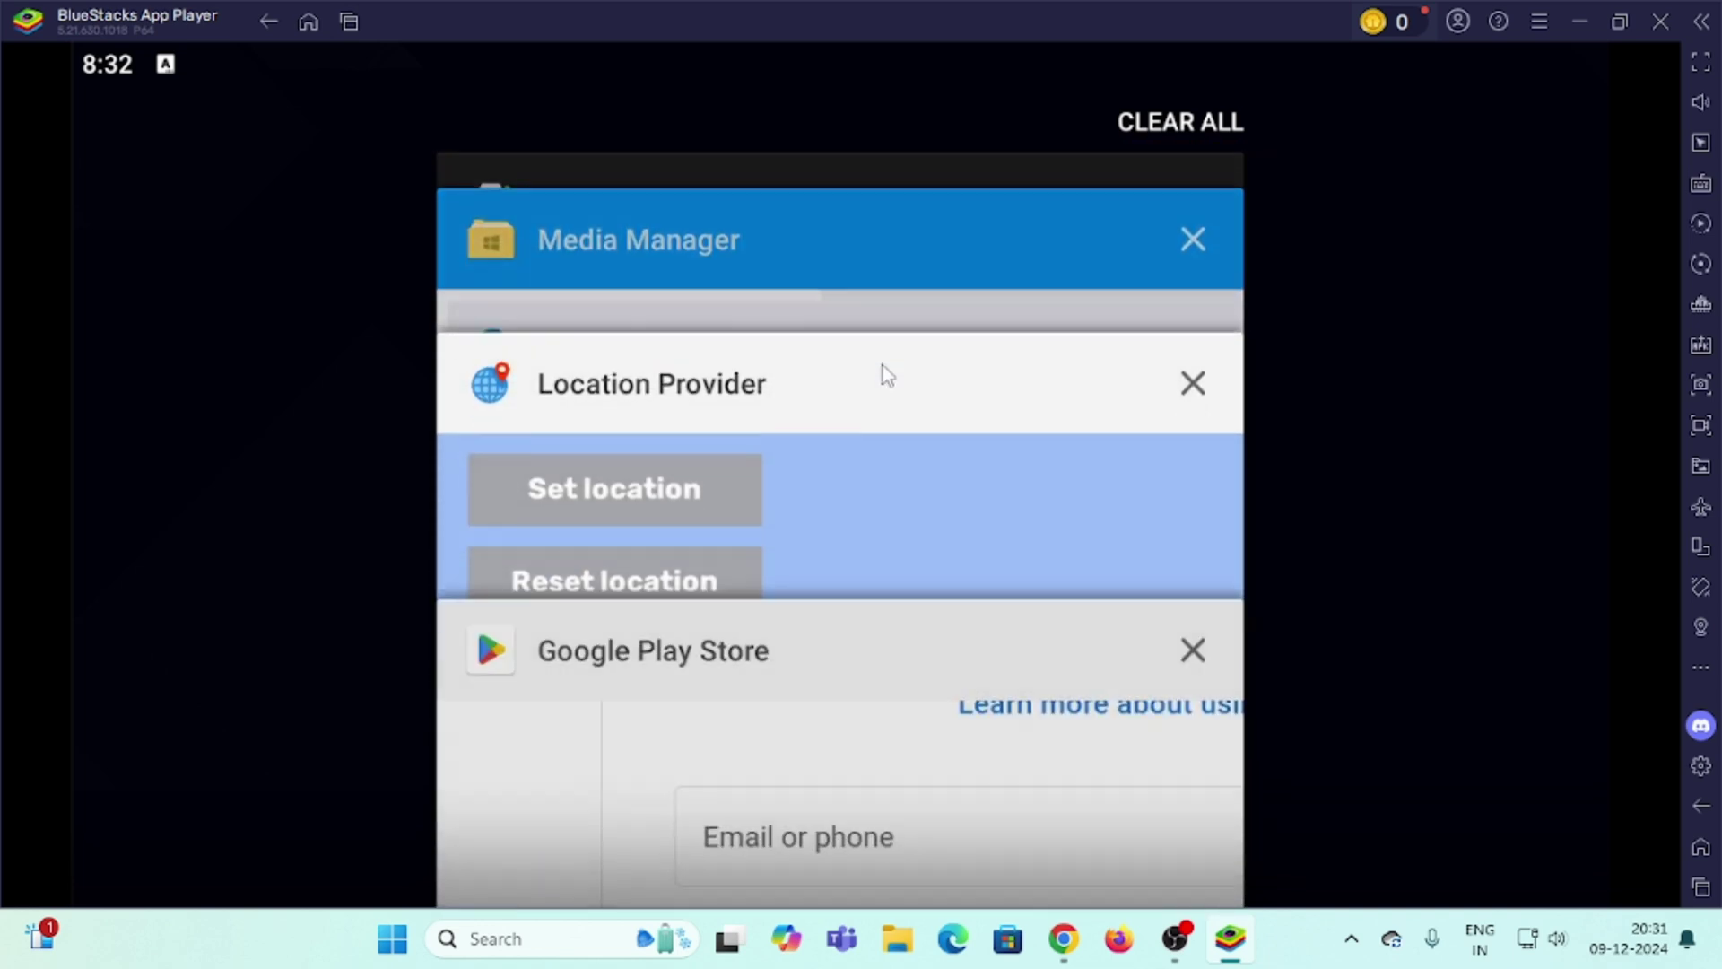
pyautogui.click(1193, 122)
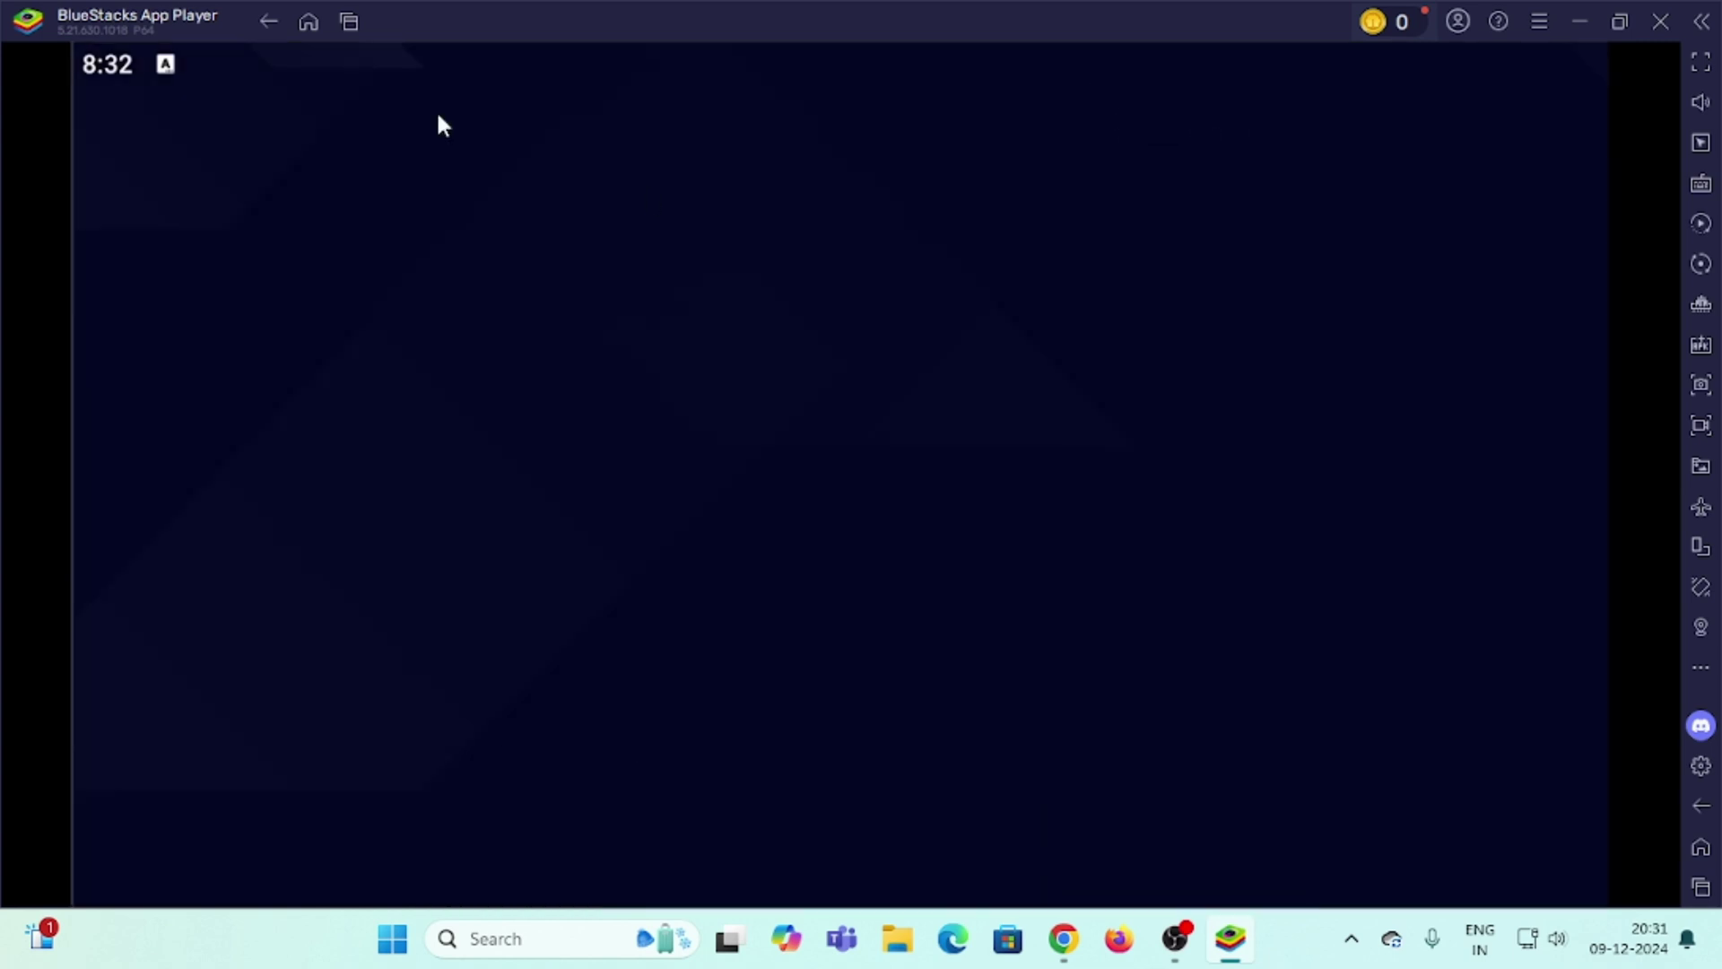
pyautogui.click(305, 27)
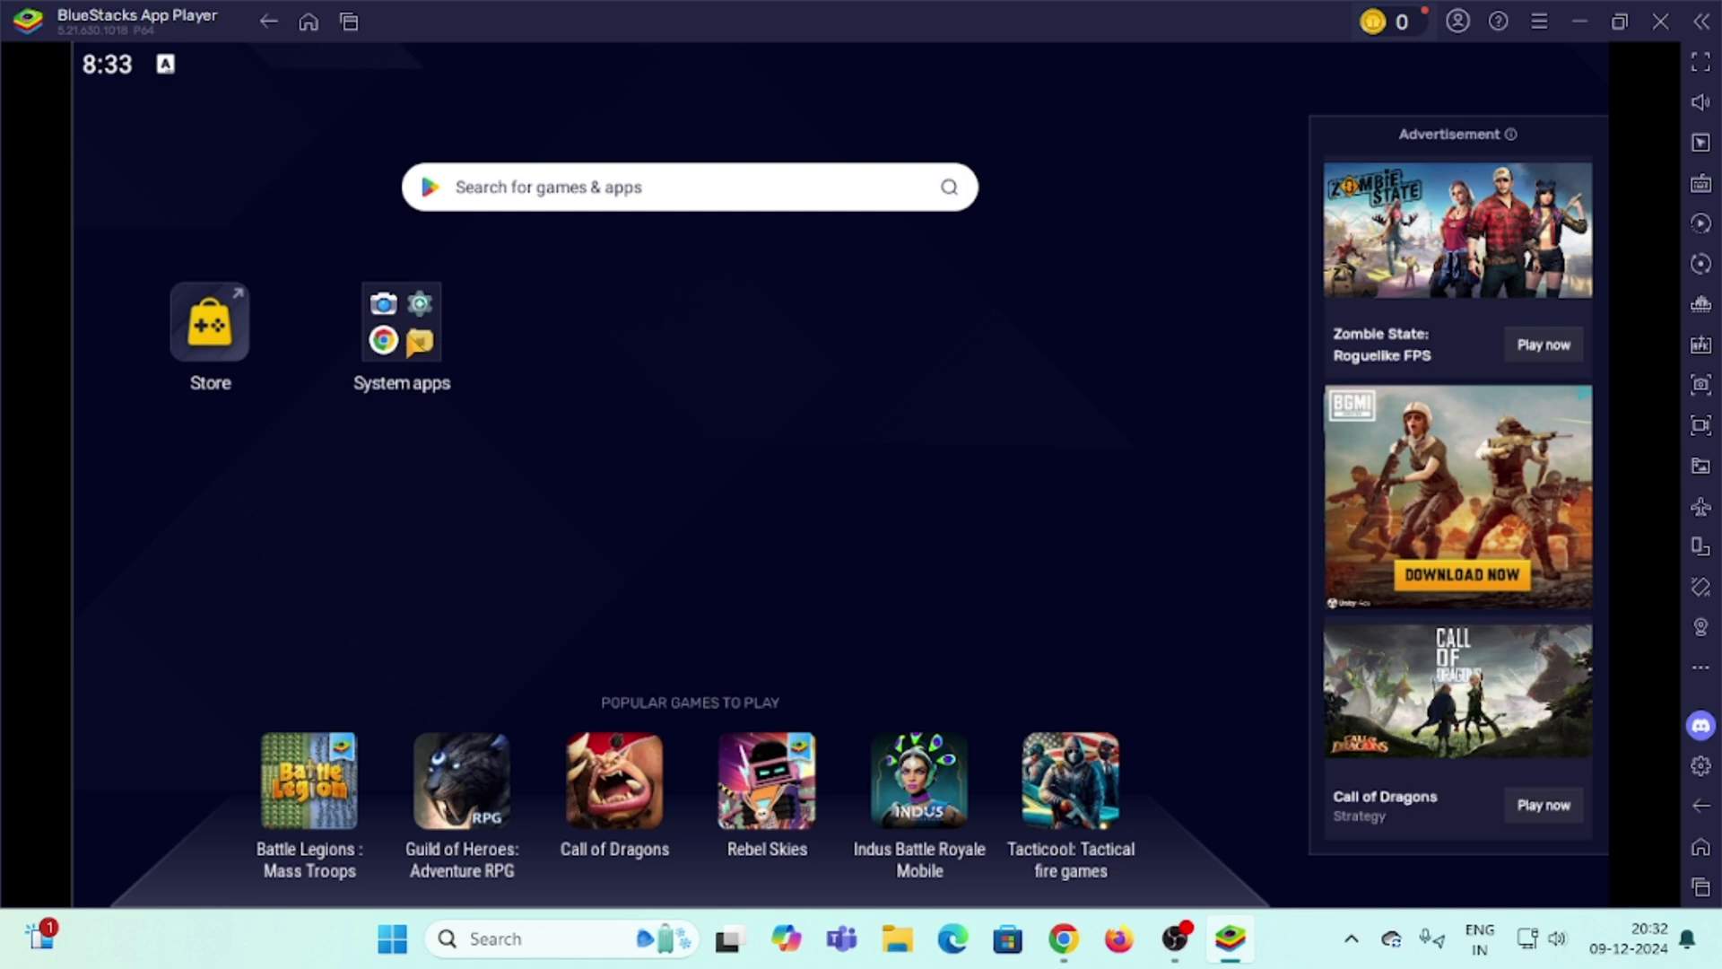
# Step: Open the Play Store from the system apps to view its Google Play sign-in page, then return to the home screen
pyautogui.click(401, 332)
pyautogui.click(755, 274)
pyautogui.click(446, 323)
pyautogui.click(972, 441)
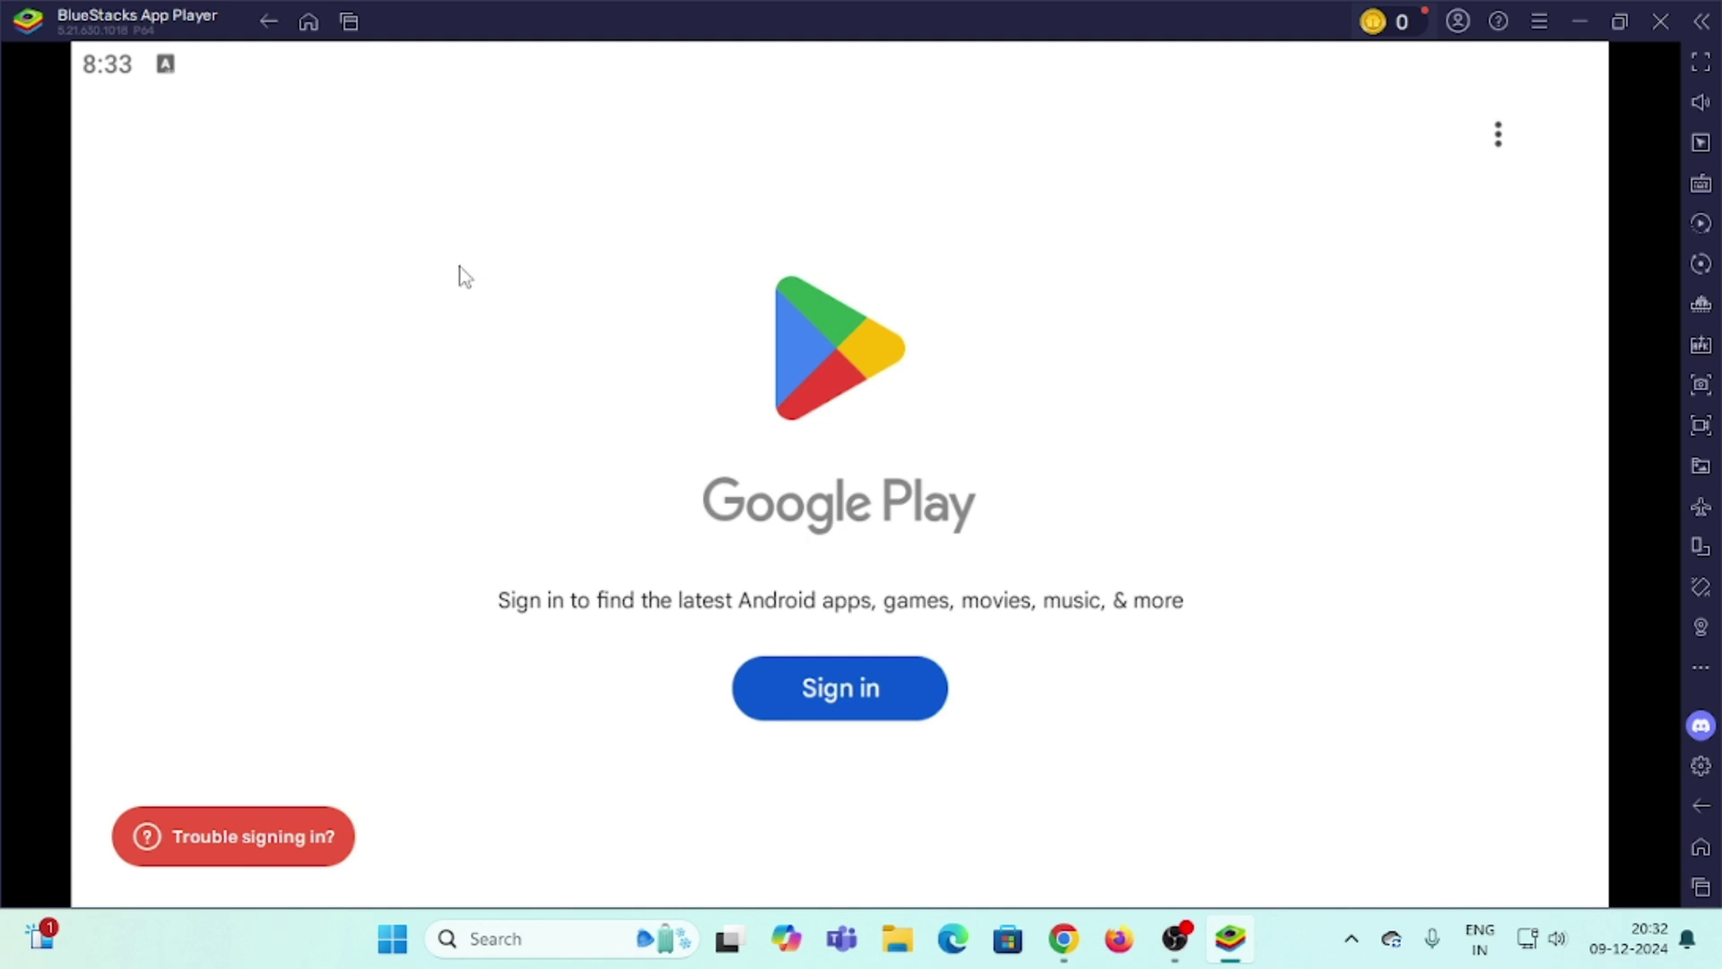
pyautogui.click(288, 38)
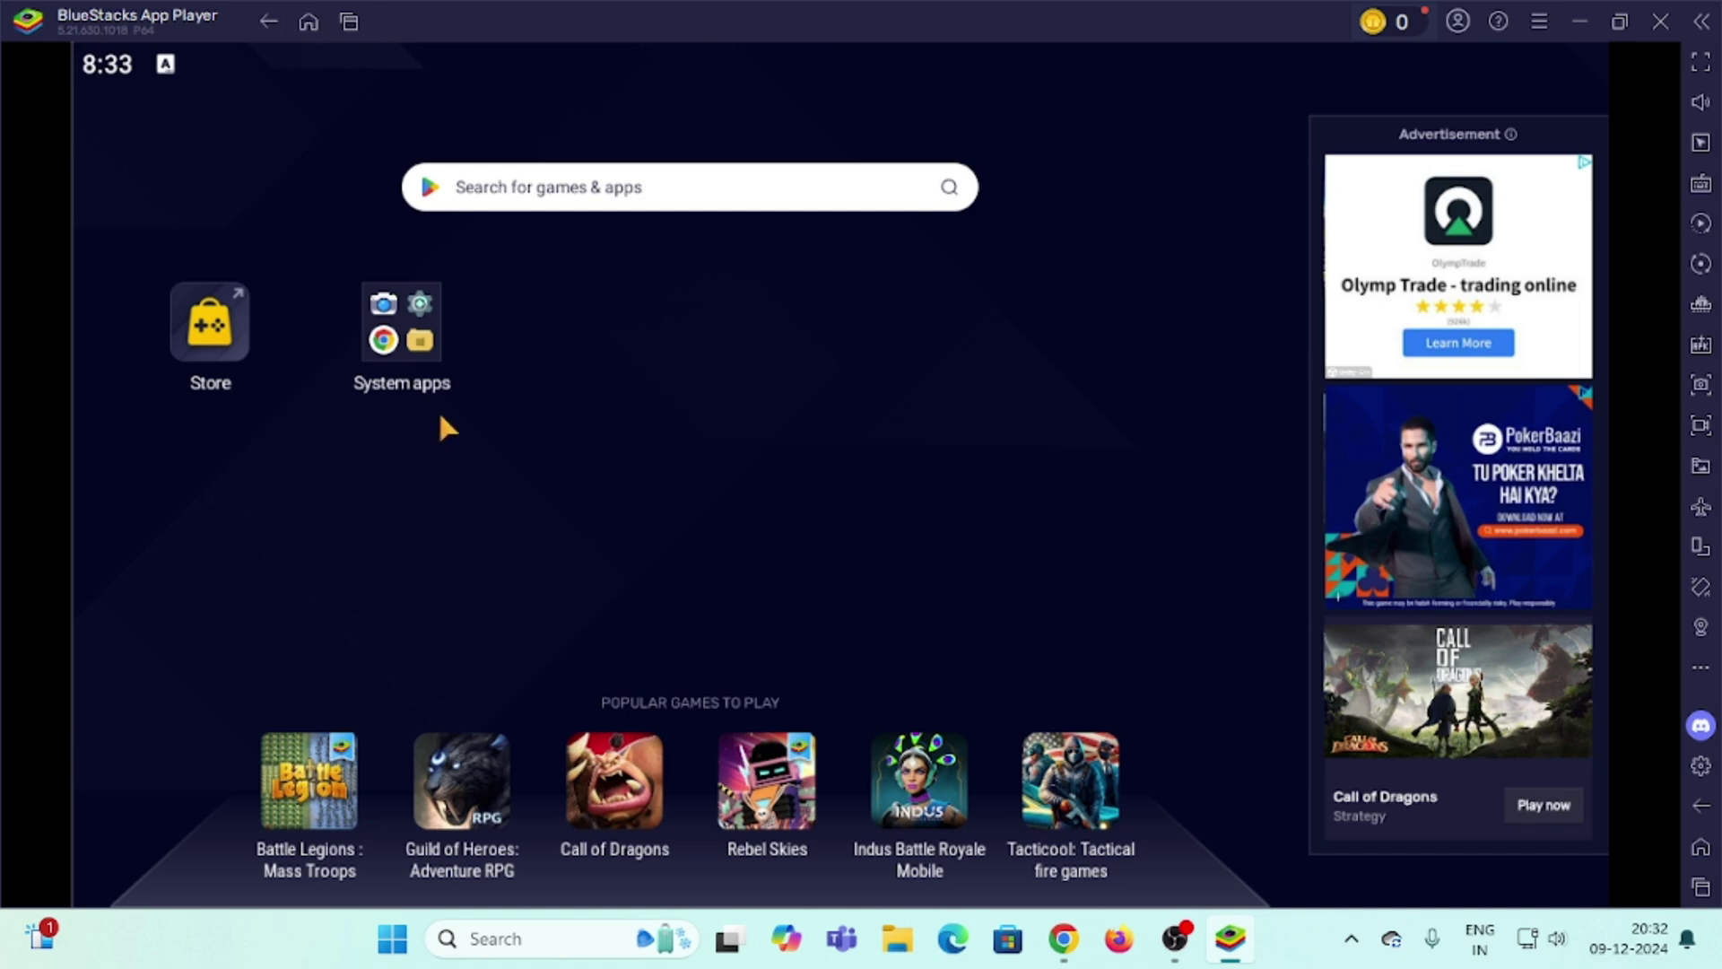
# Step: Open Chrome from the system apps and start a search from its new tab page
pyautogui.click(415, 328)
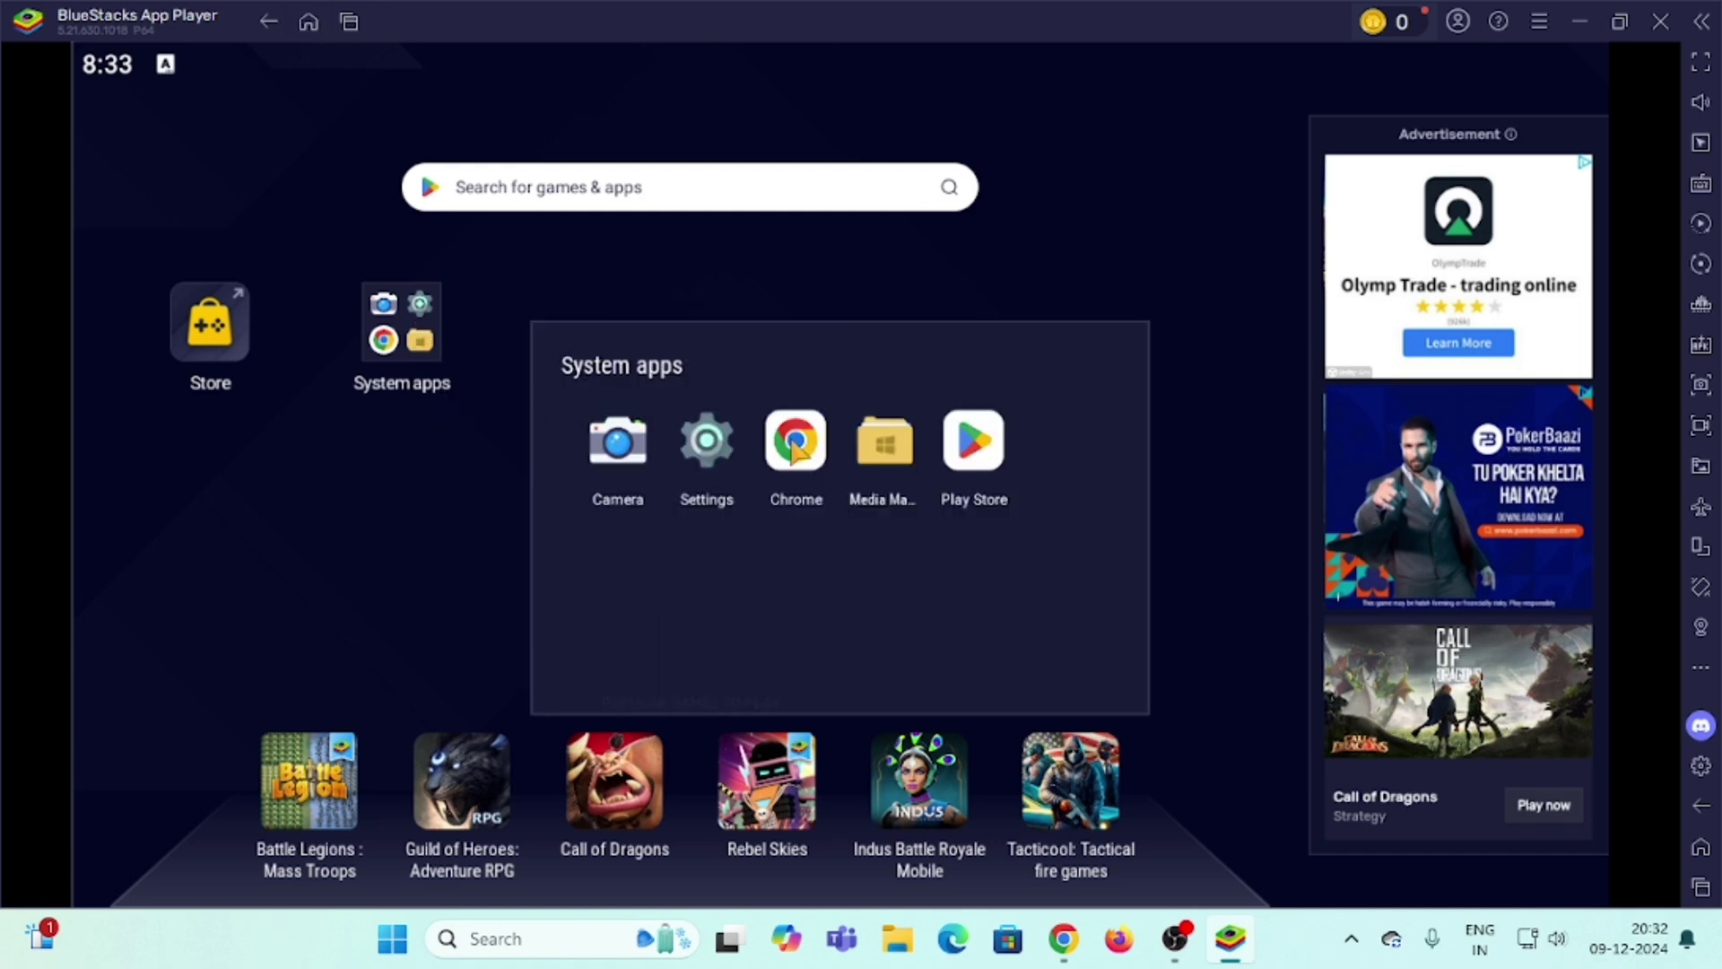
pyautogui.click(801, 460)
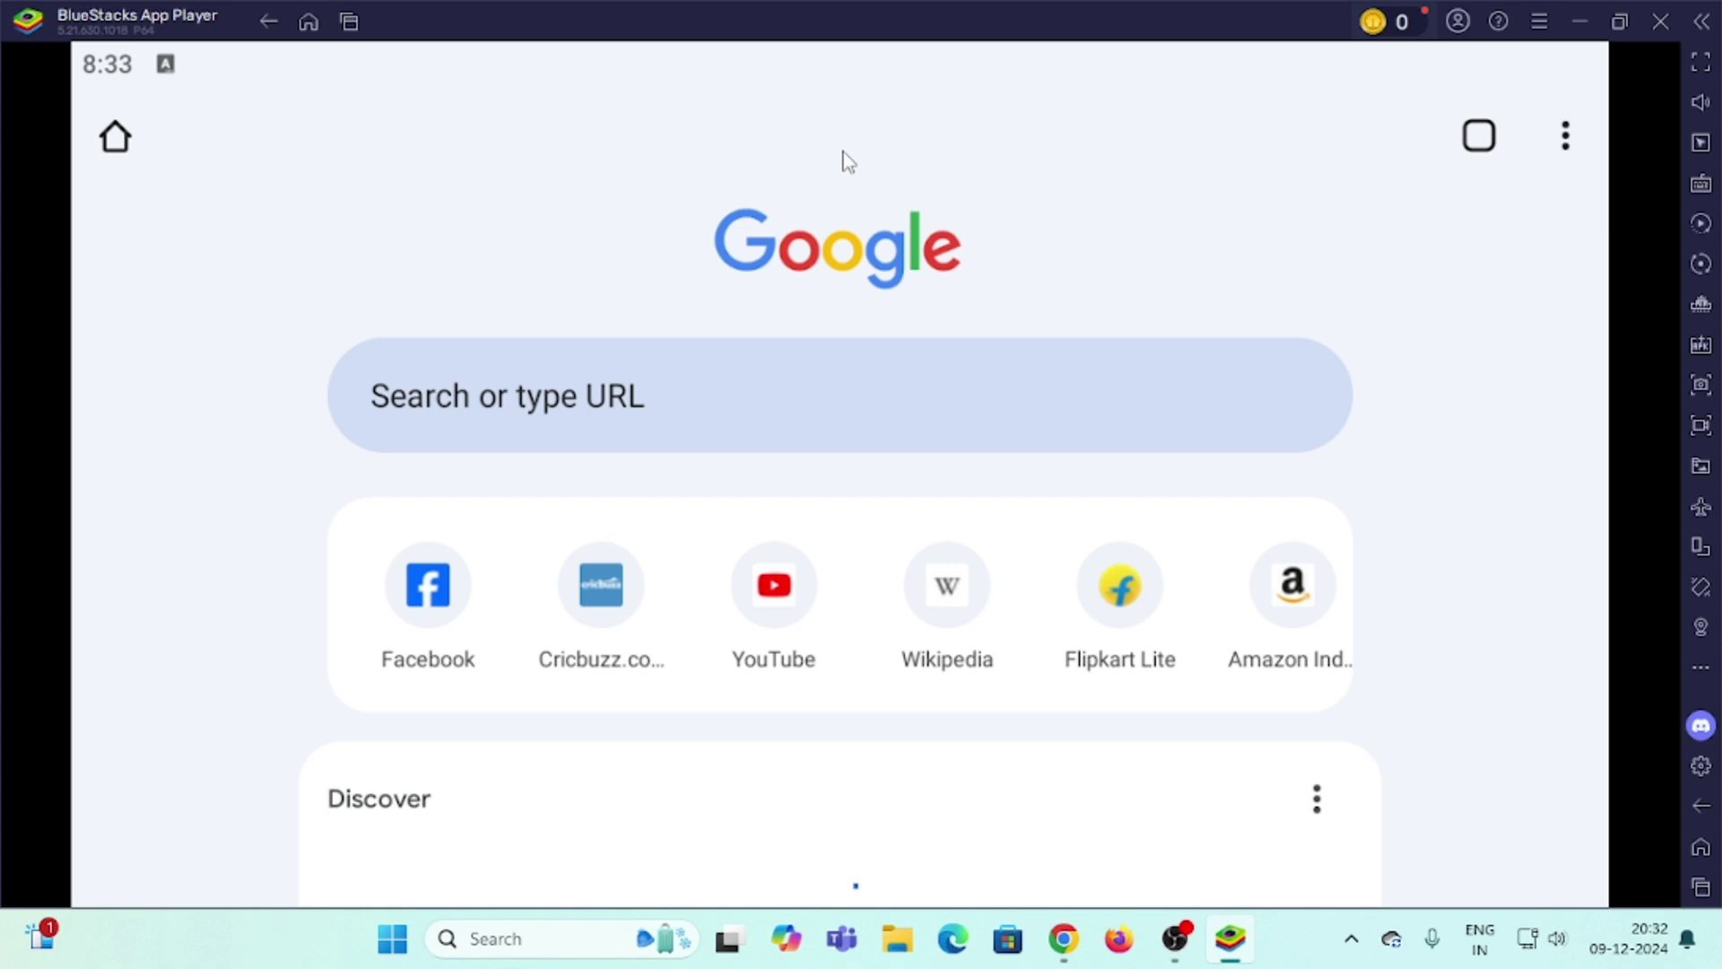
pyautogui.click(693, 400)
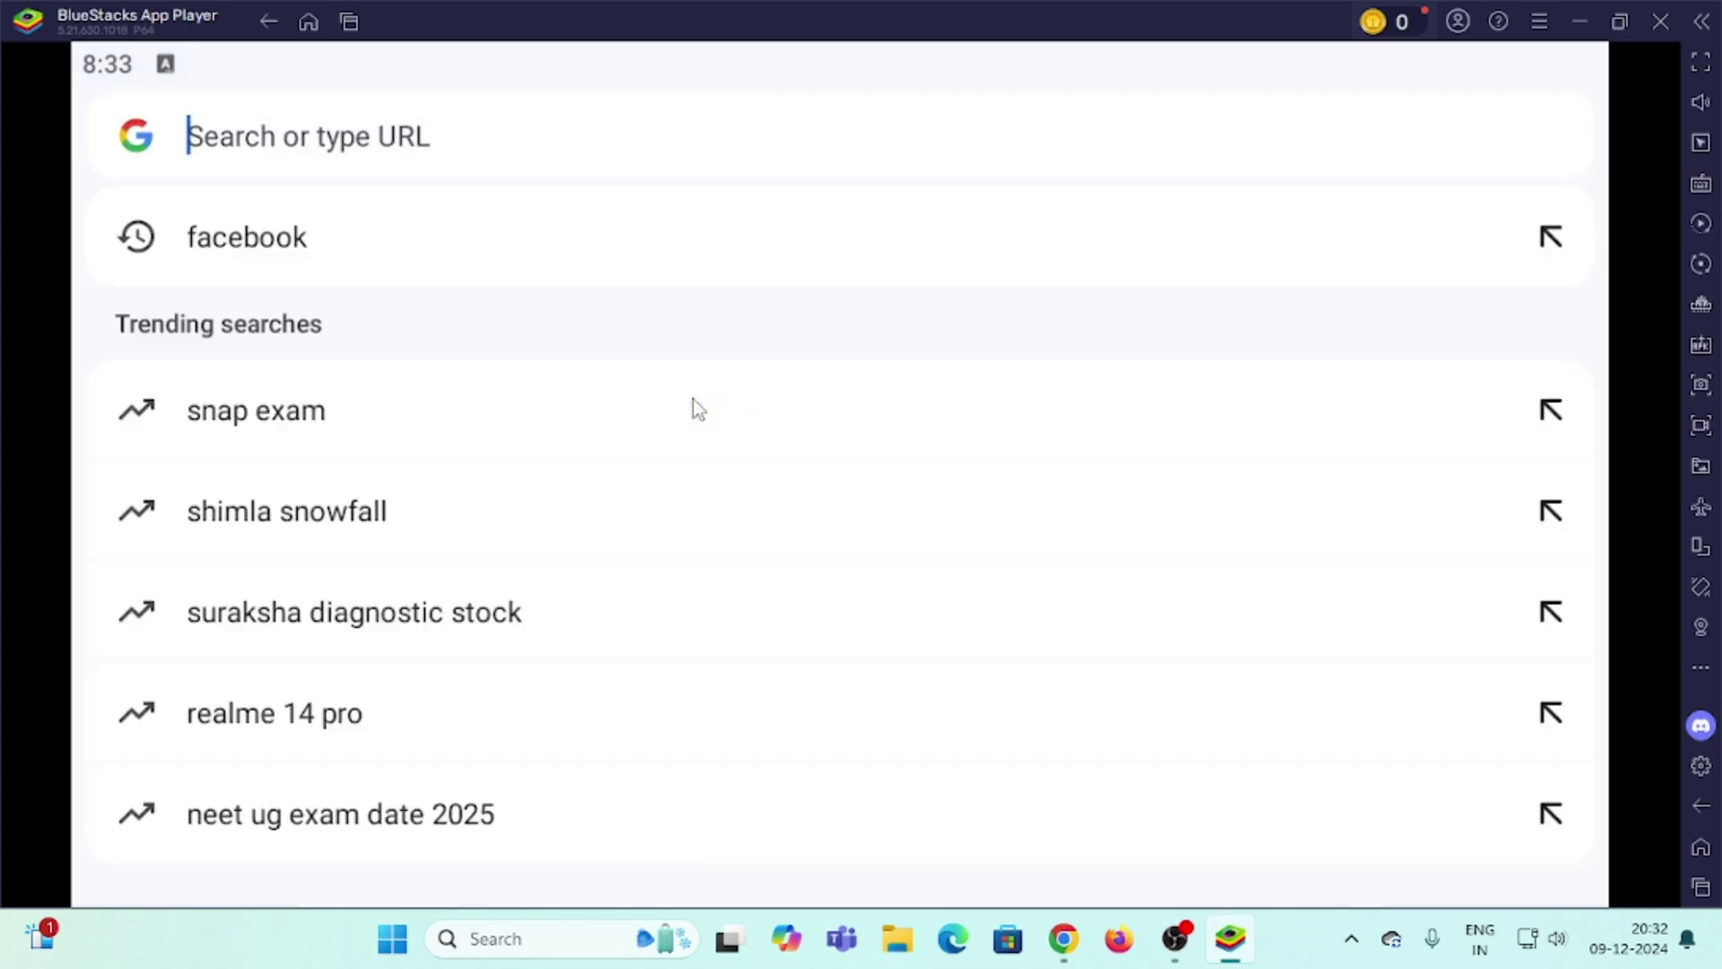